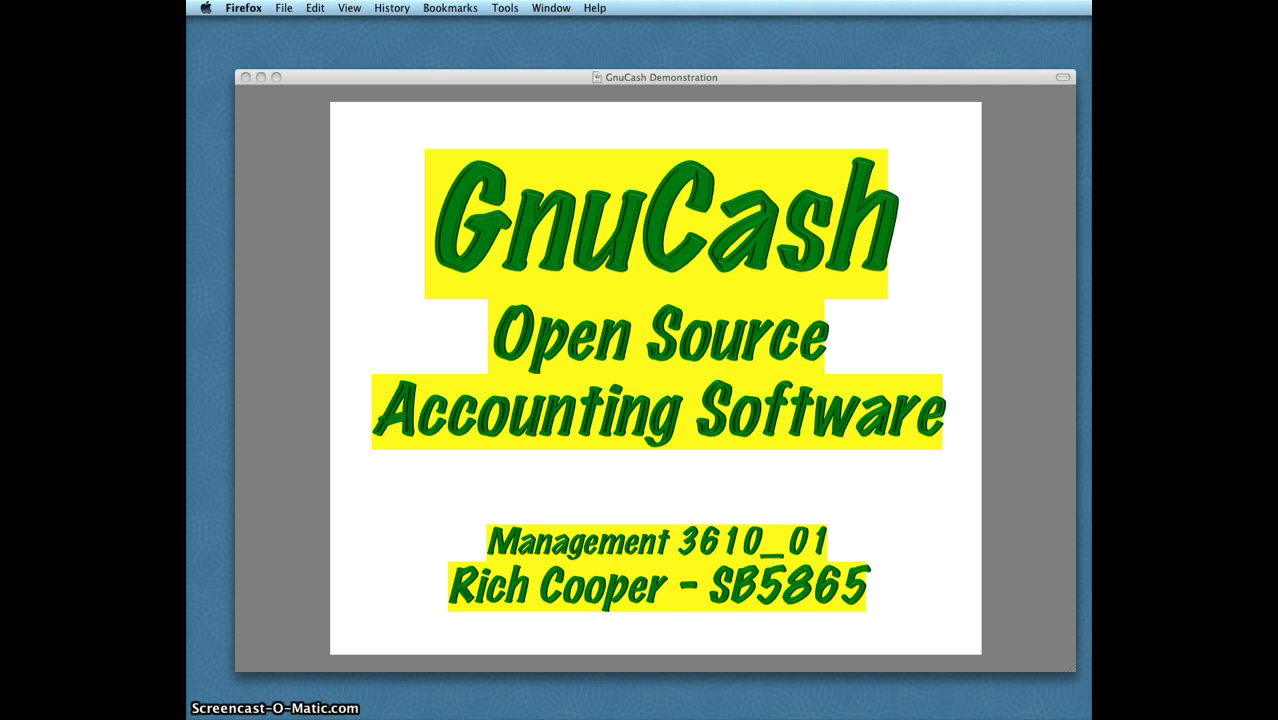
Go through the introductory slides in Preview, from the GnuCash title slide to the Features list
click(318, 82)
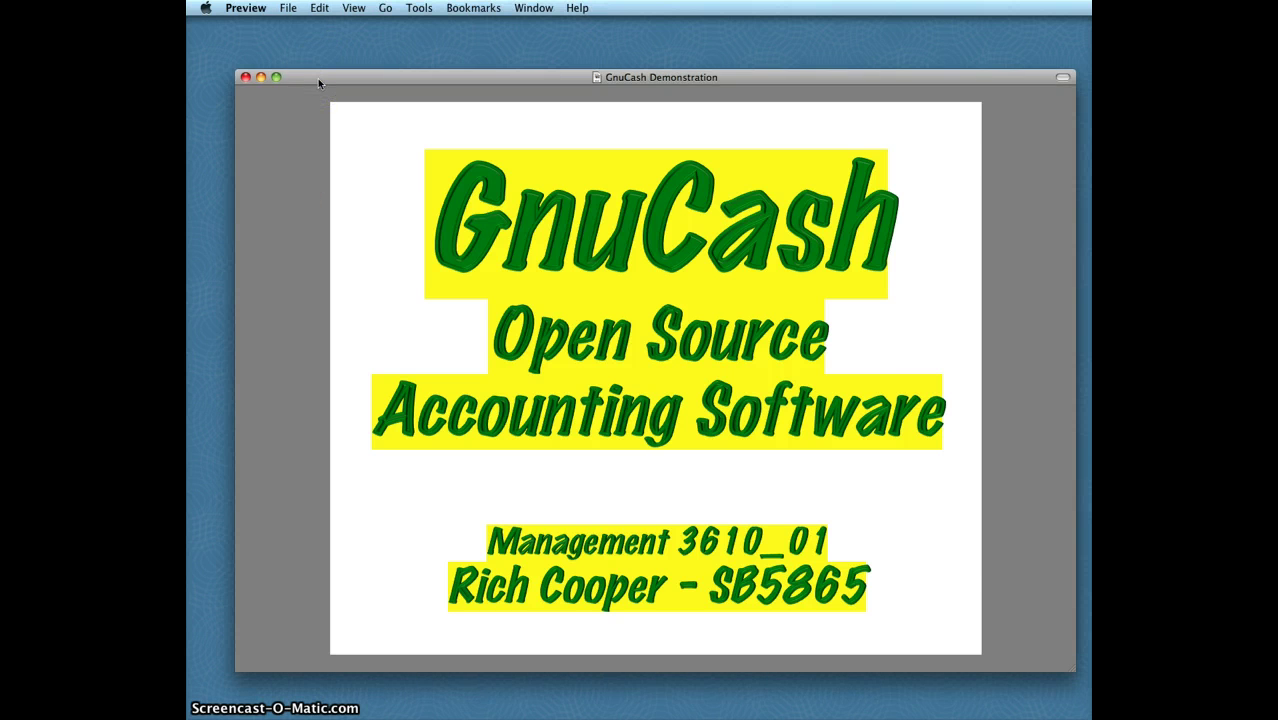
key(super+w)
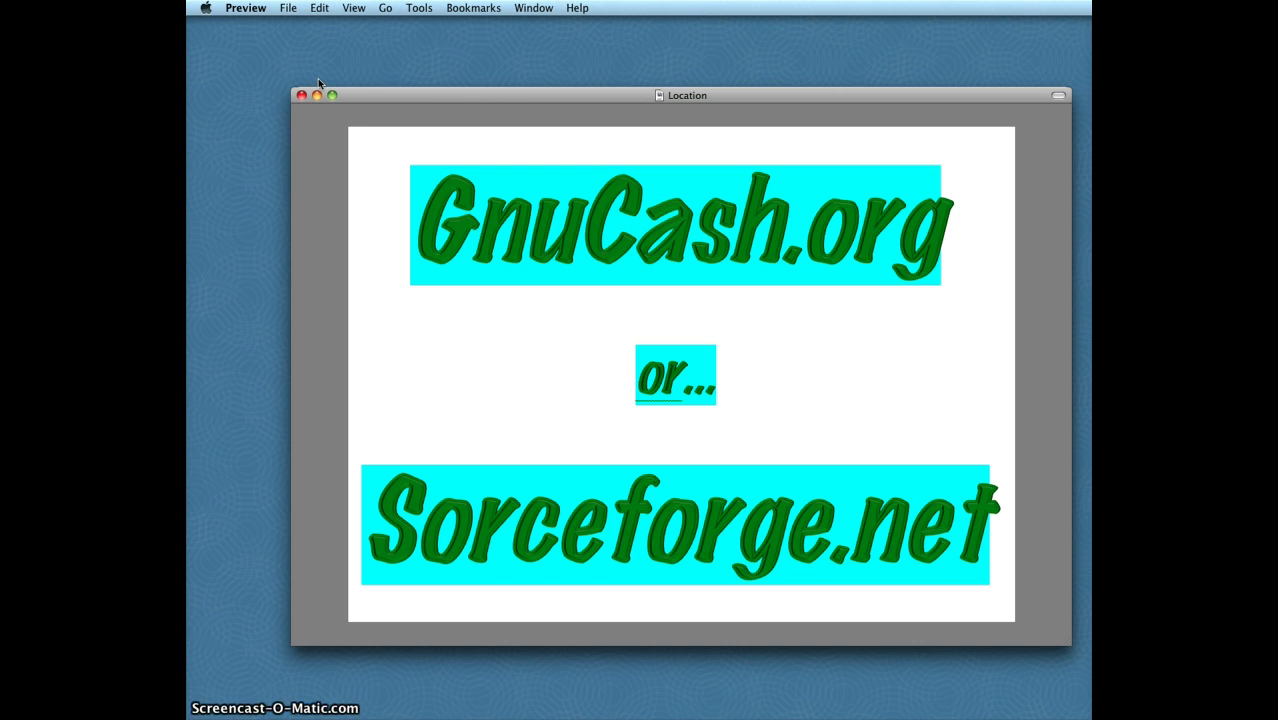
click(365, 90)
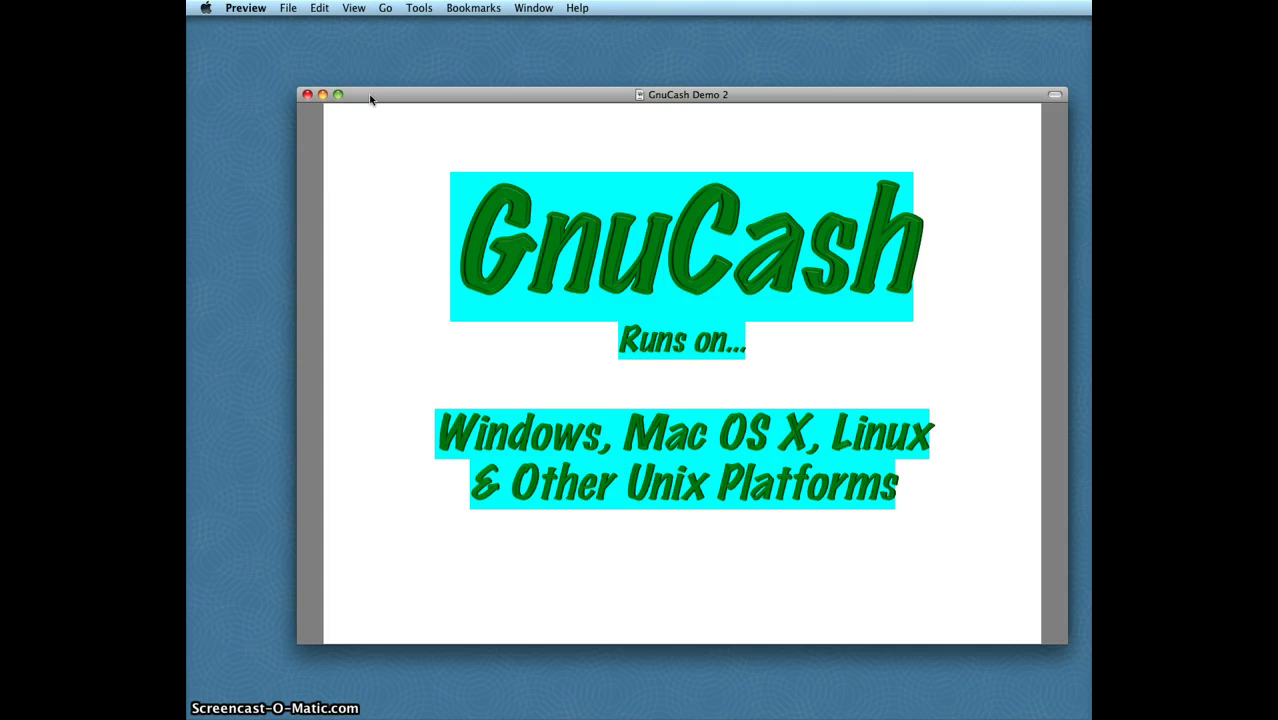
click(370, 97)
key(super+grave)
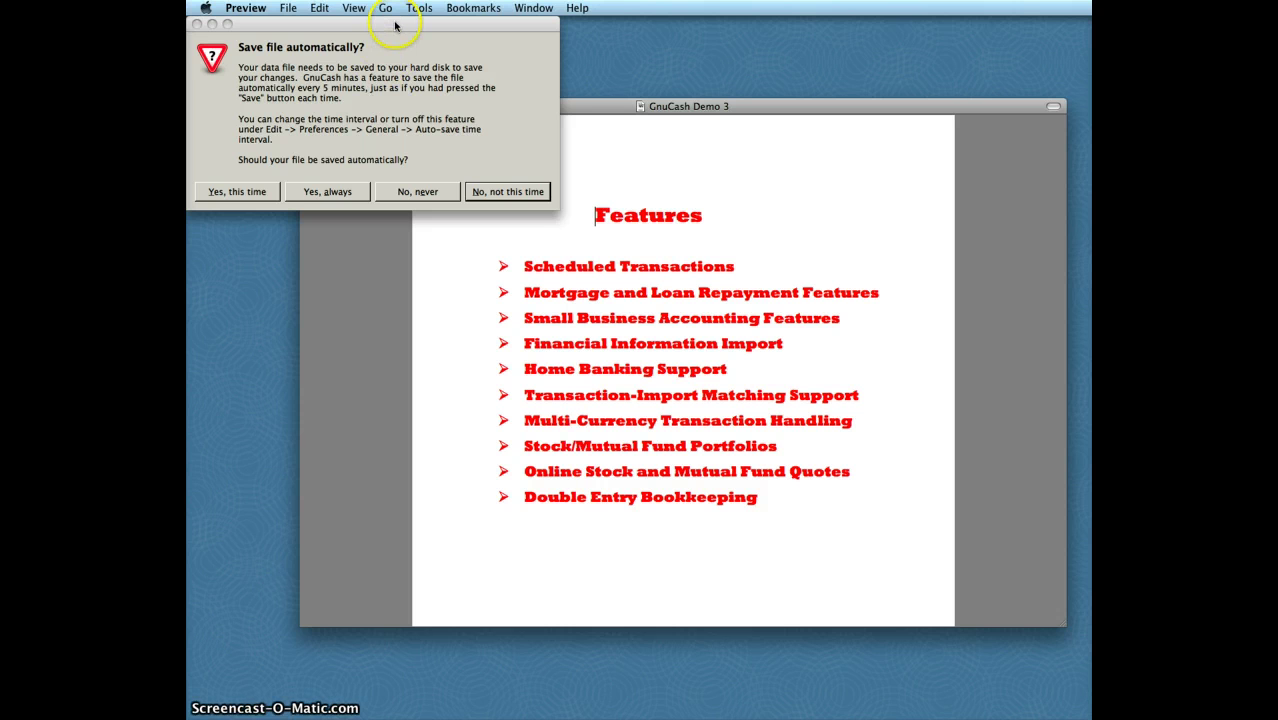
Switch to GnuCash, allow automatic saving of the file for this time only and dismiss the Tip of the Day
drag(395, 25, 419, 49)
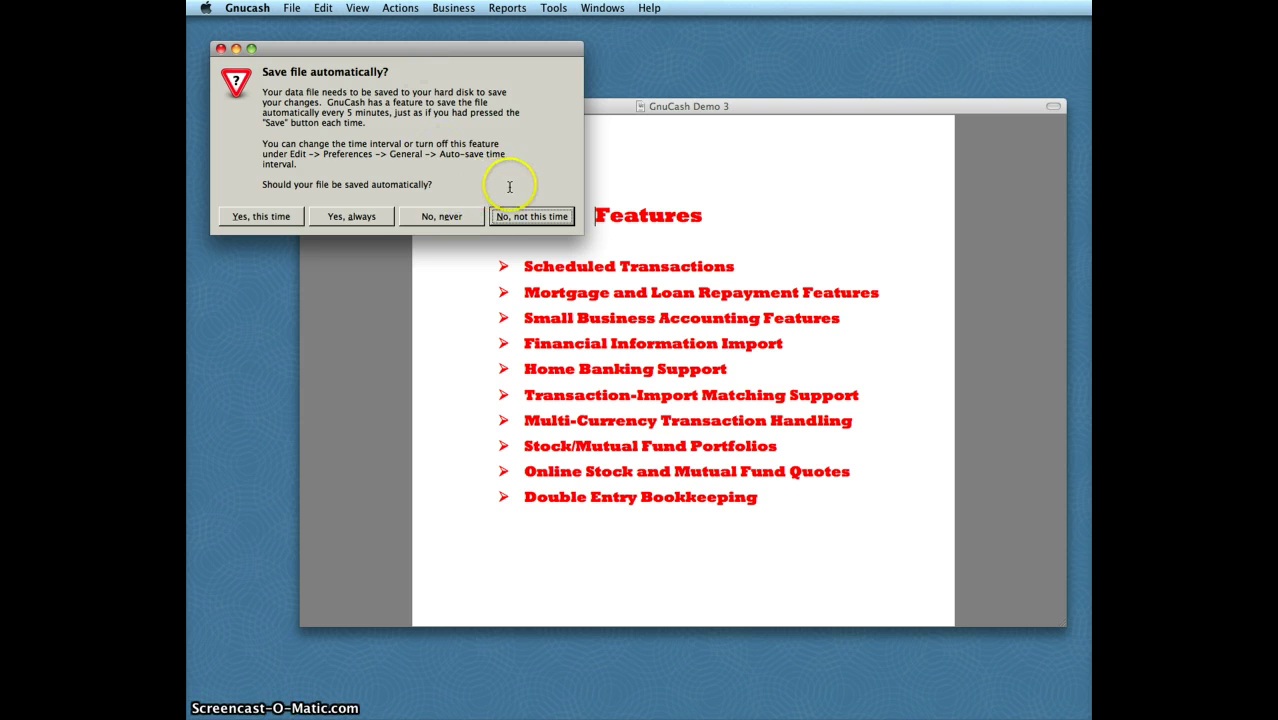
click(260, 217)
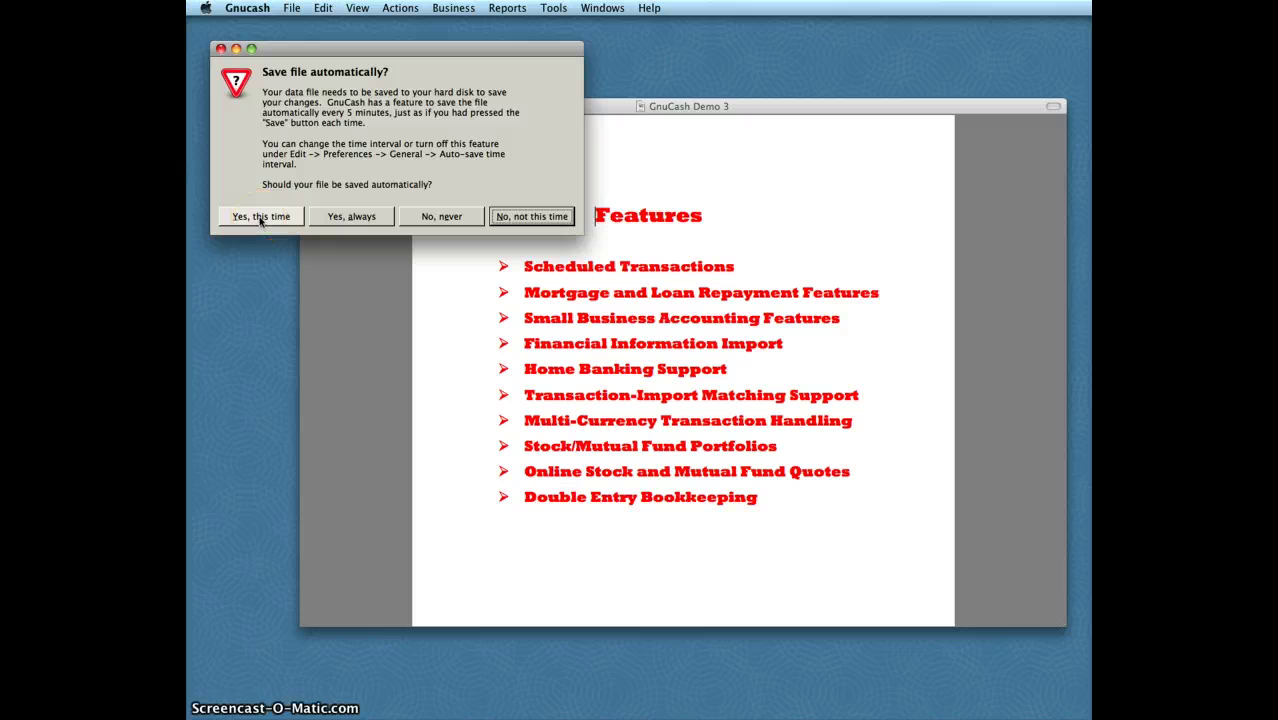
click(260, 218)
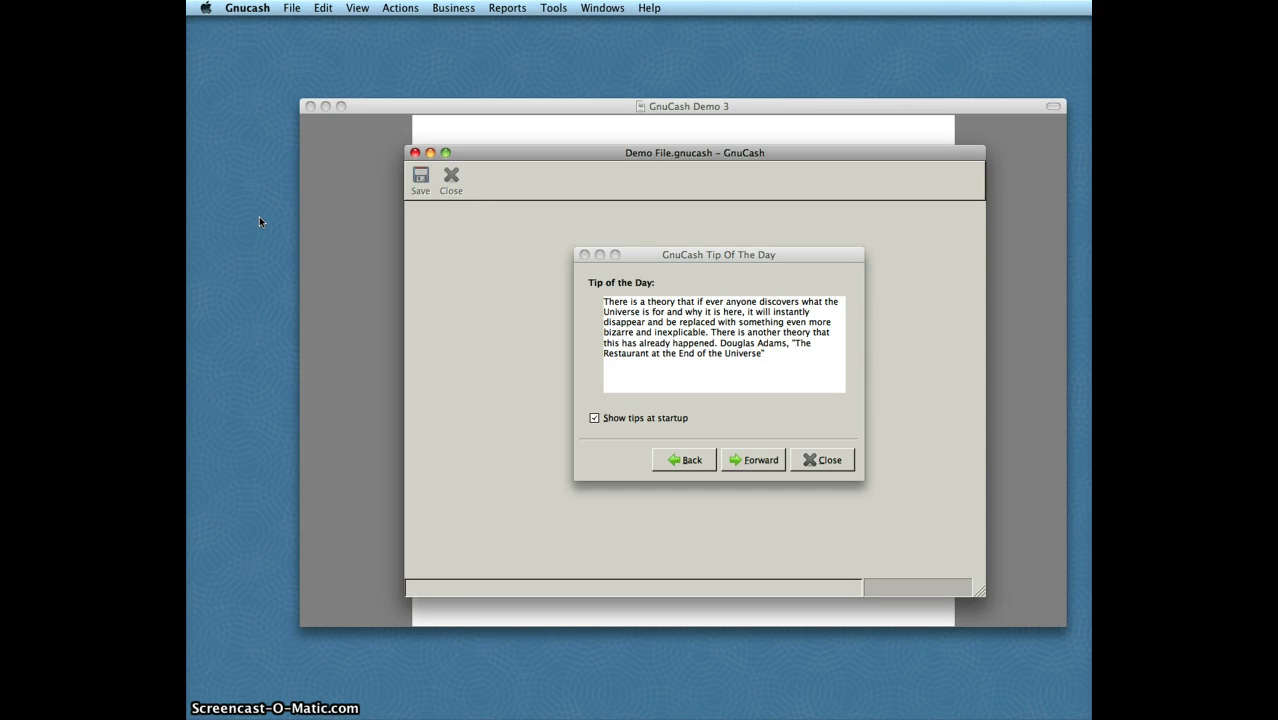
click(735, 276)
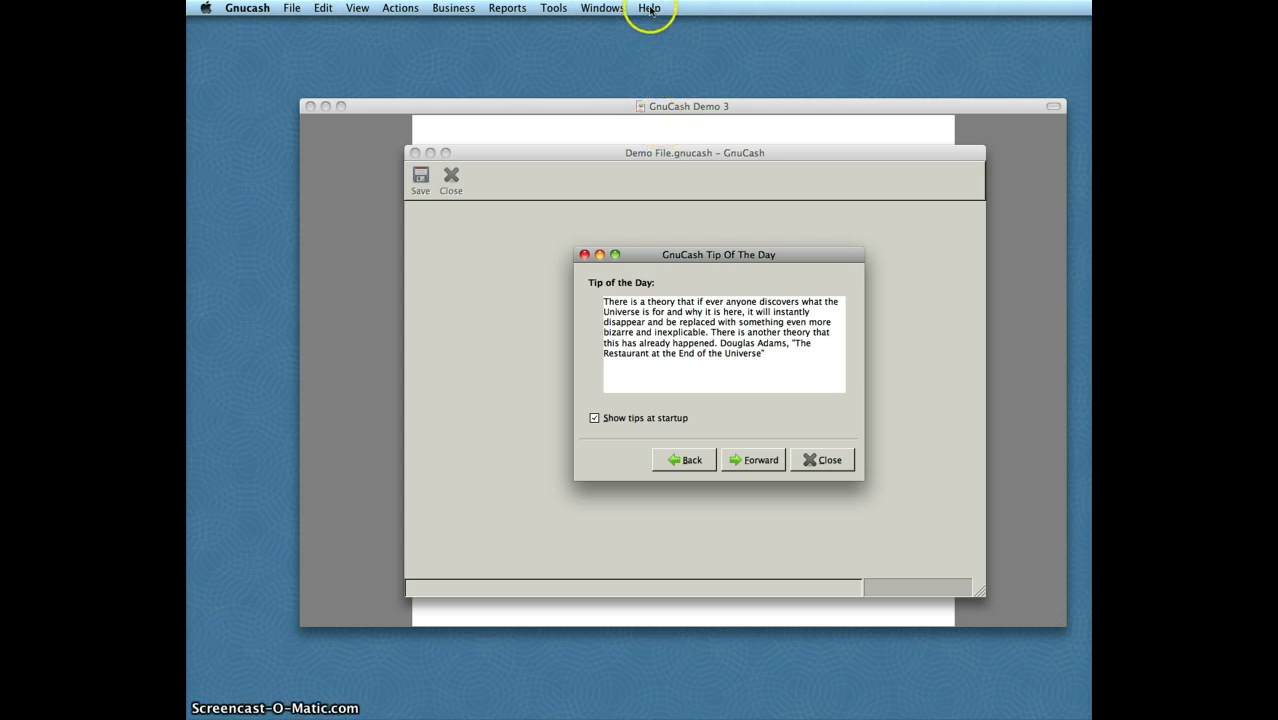
click(818, 460)
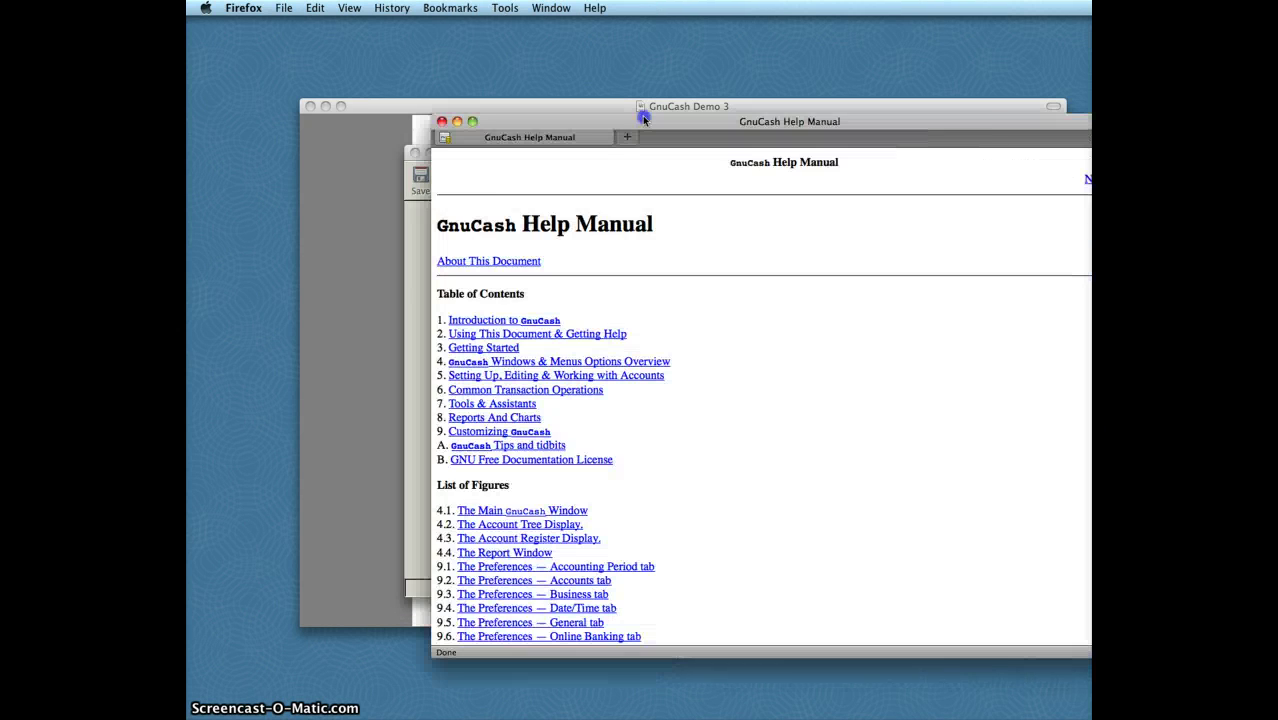
Browse the GnuCash Help Manual from its contents to section 3.1, Running GnuCash, and return to the Demo File window
drag(714, 134, 580, 100)
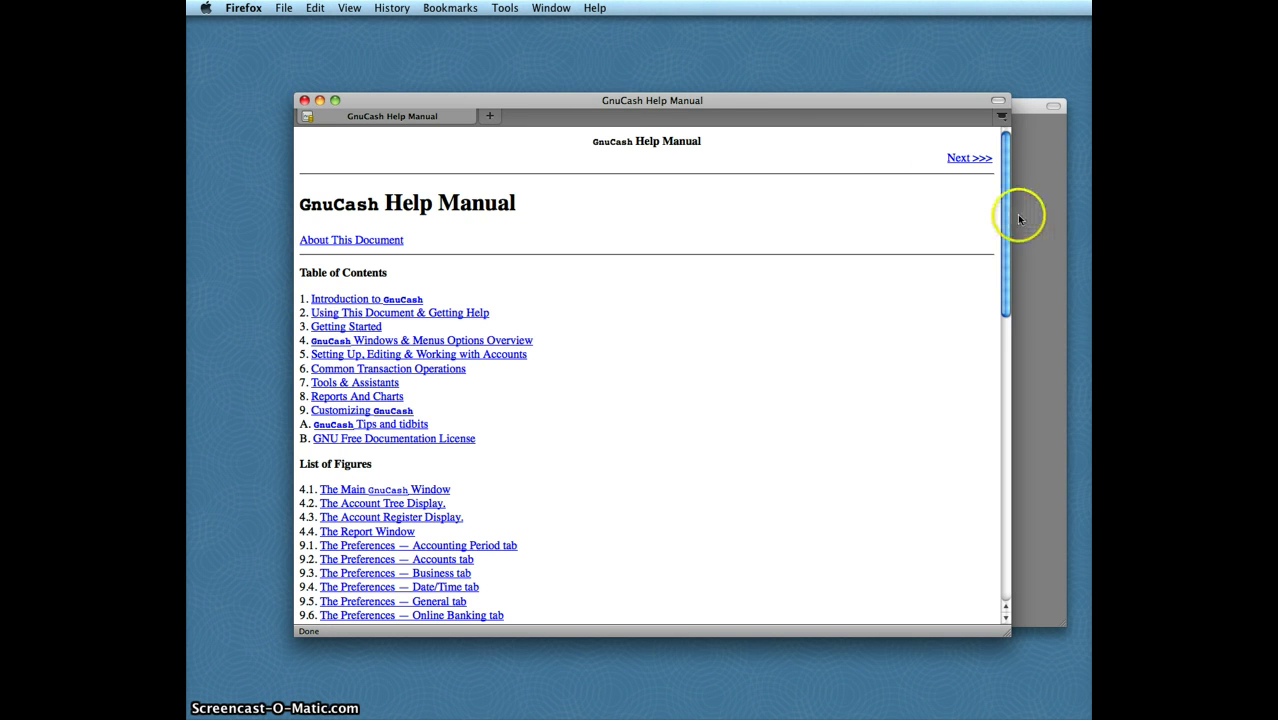
drag(1005, 232, 1005, 347)
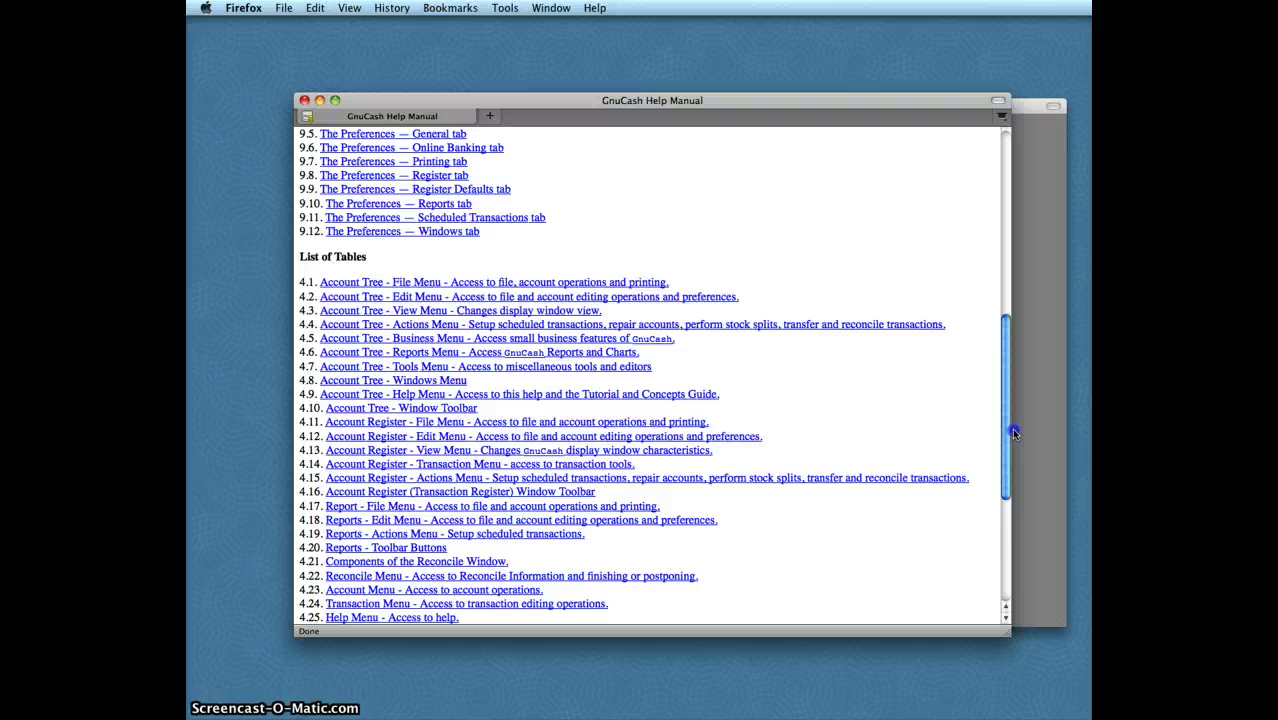
drag(1014, 432, 1005, 212)
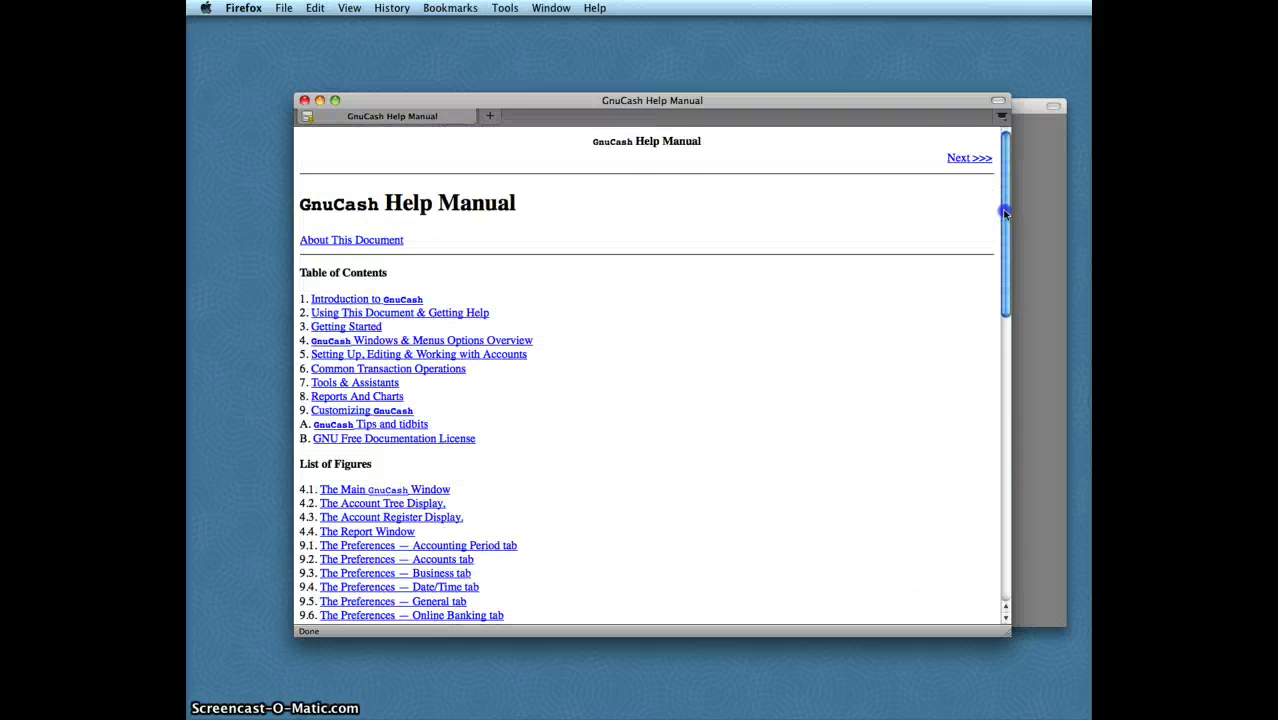
click(959, 161)
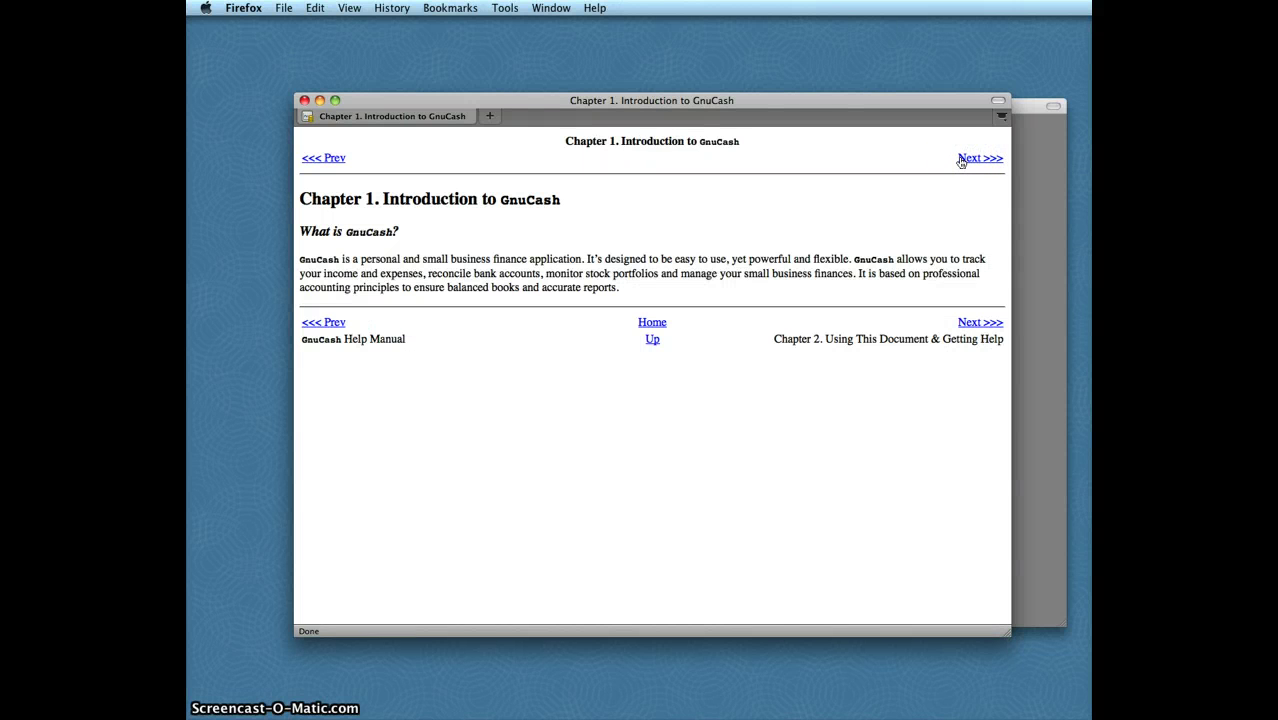
click(961, 160)
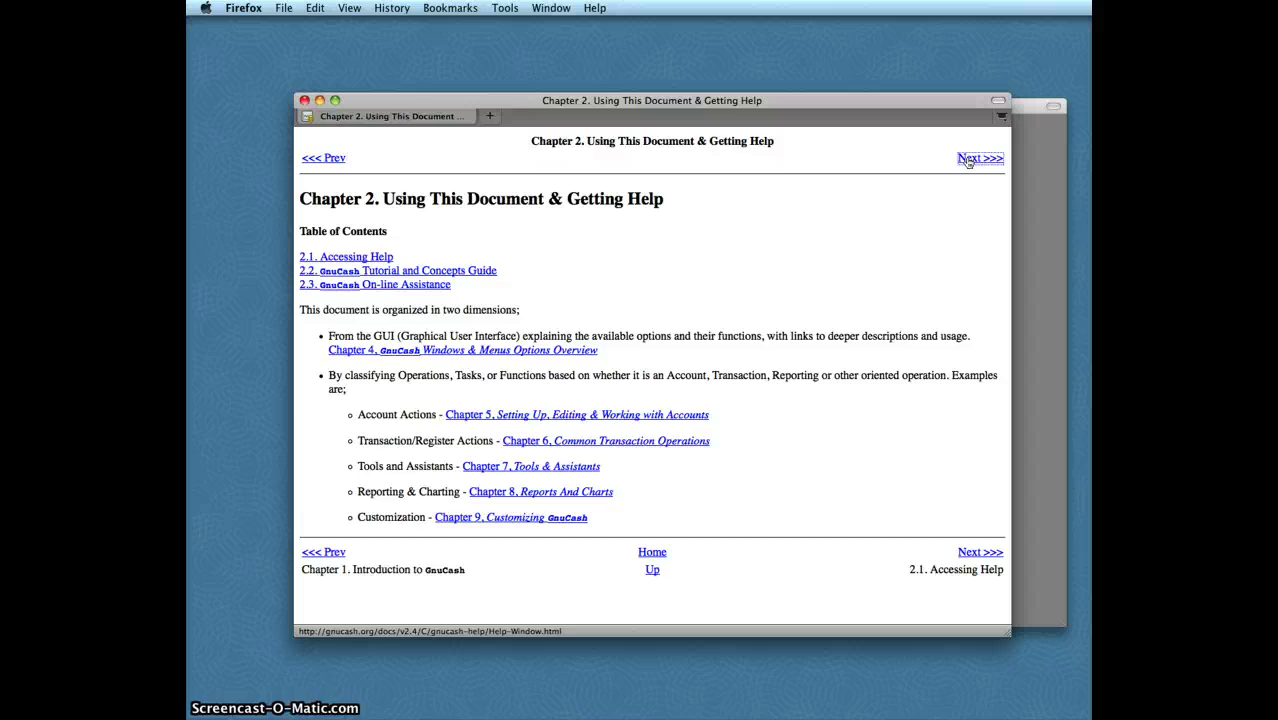
click(968, 162)
click(967, 161)
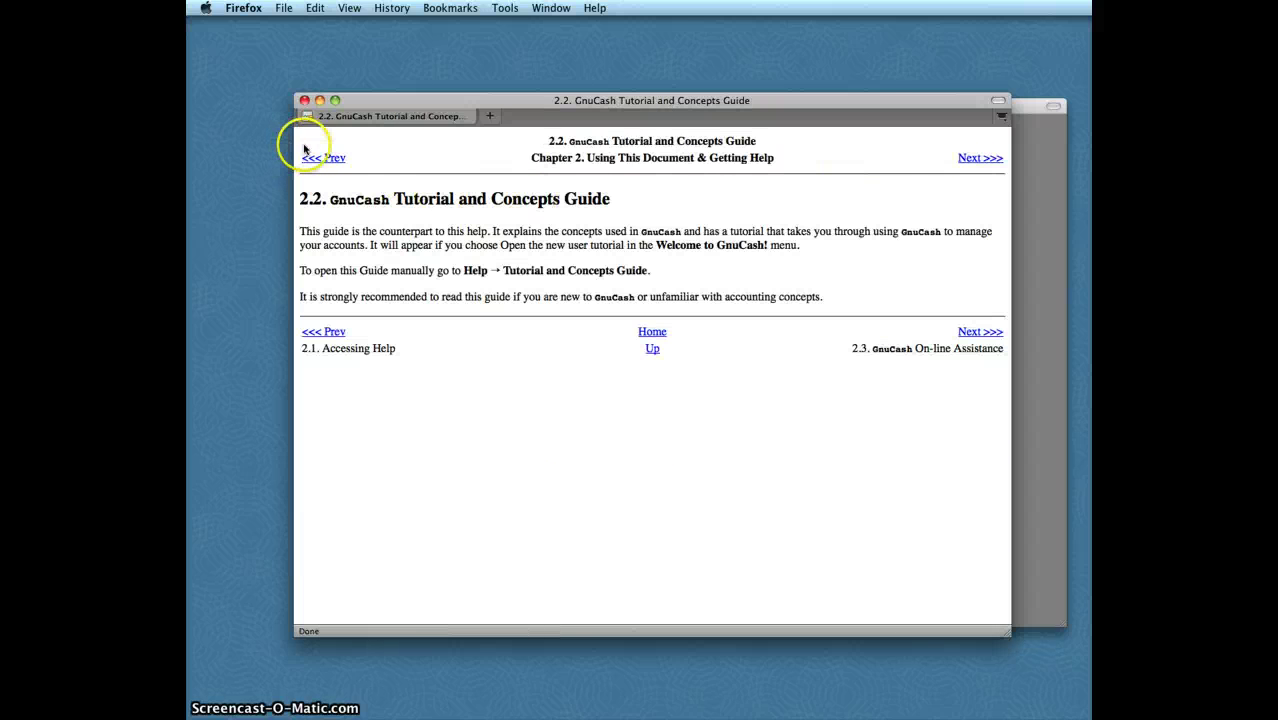
click(968, 161)
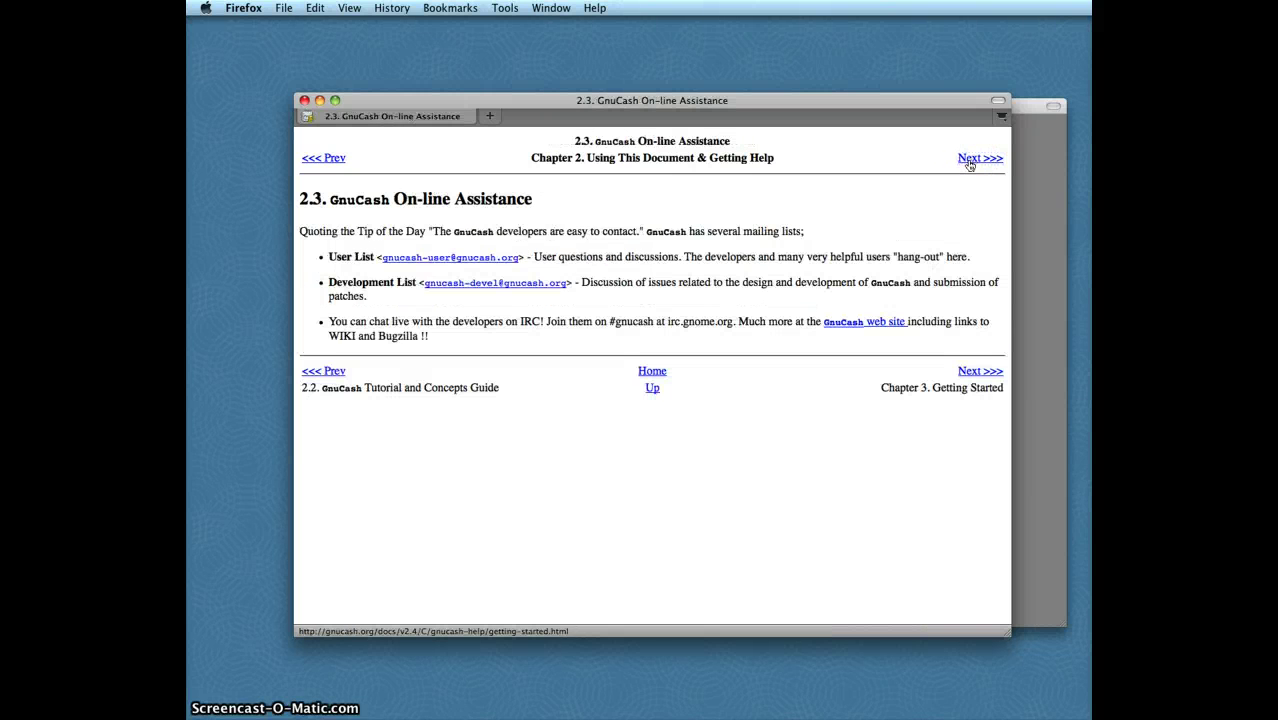
click(970, 161)
click(970, 160)
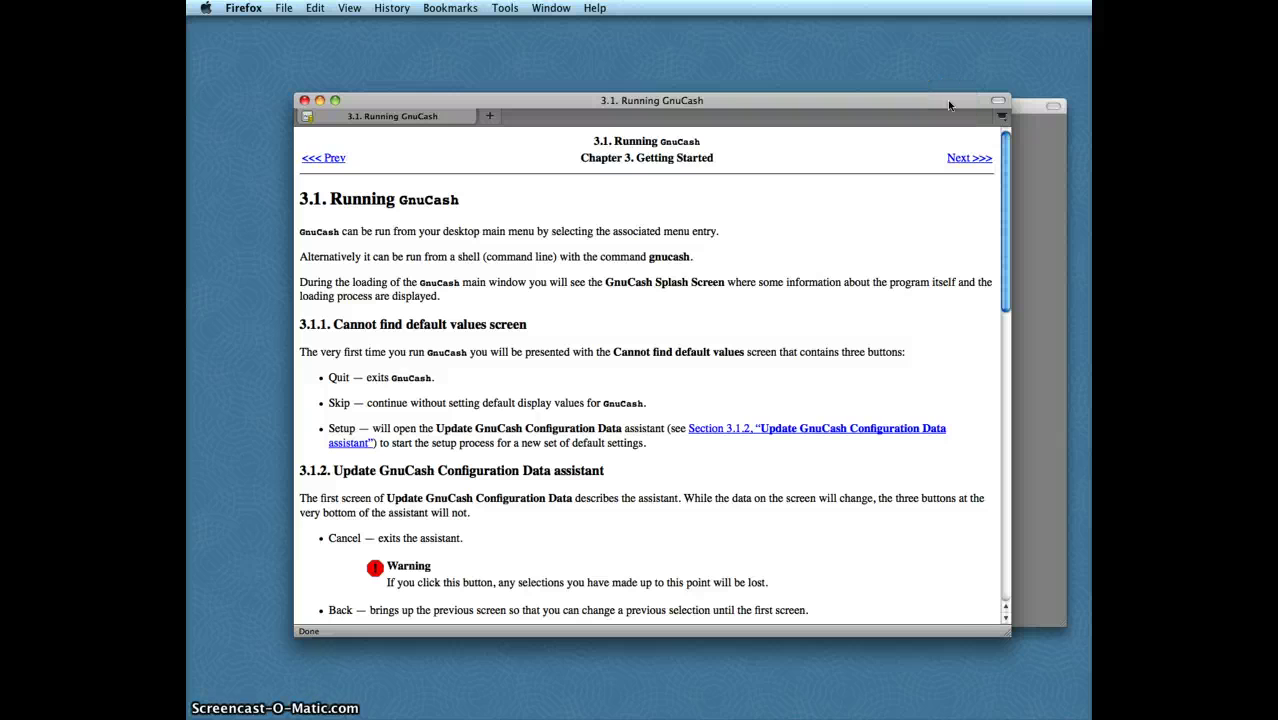
key(super+w)
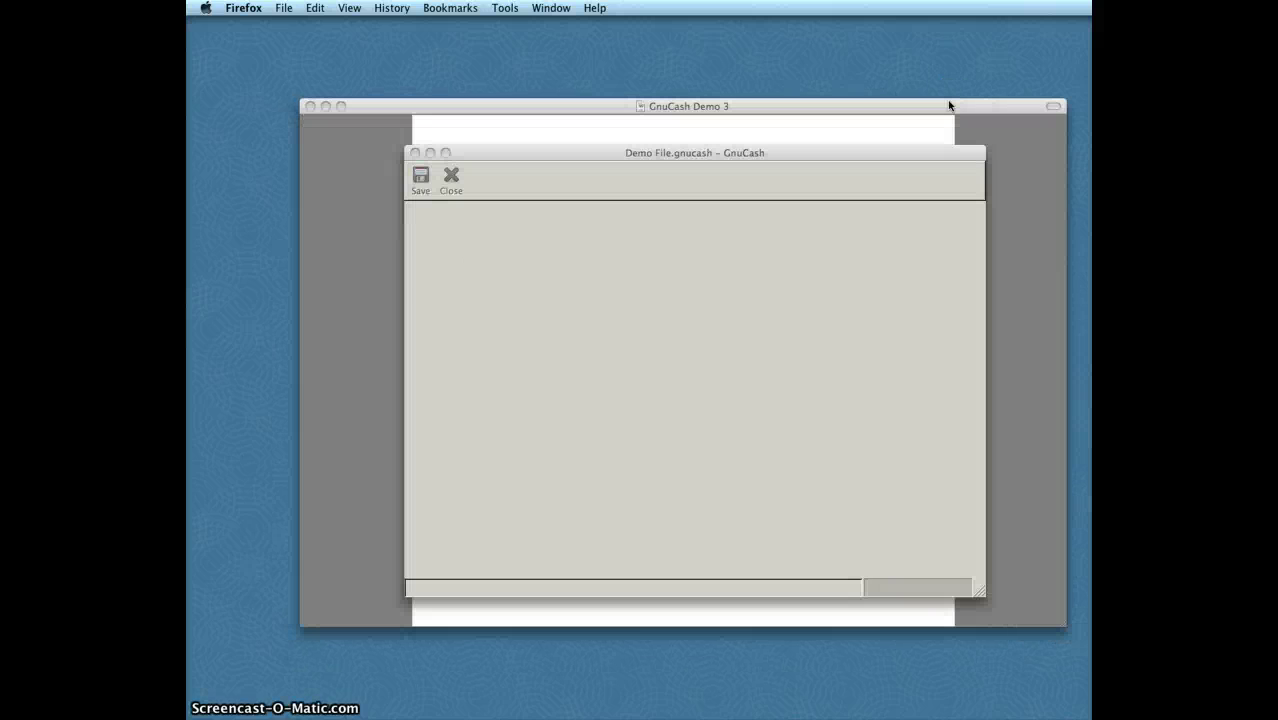
click(521, 157)
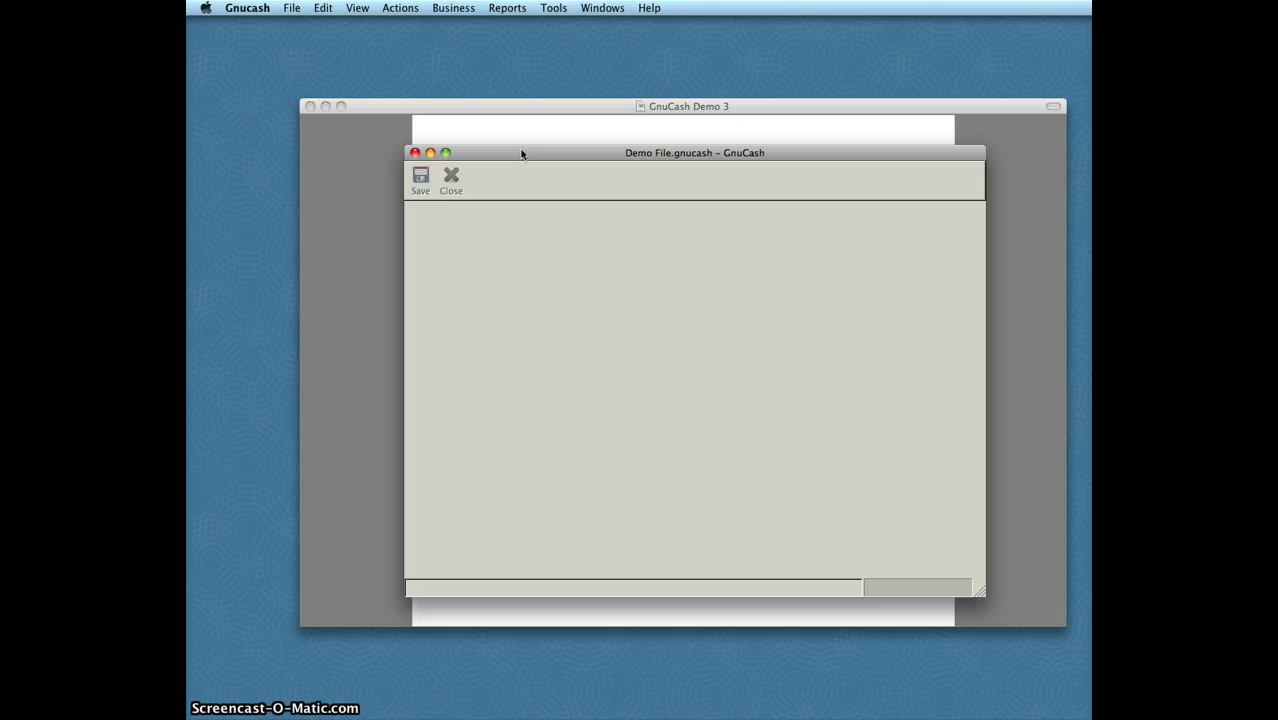
click(292, 9)
mouse_move(364, 9)
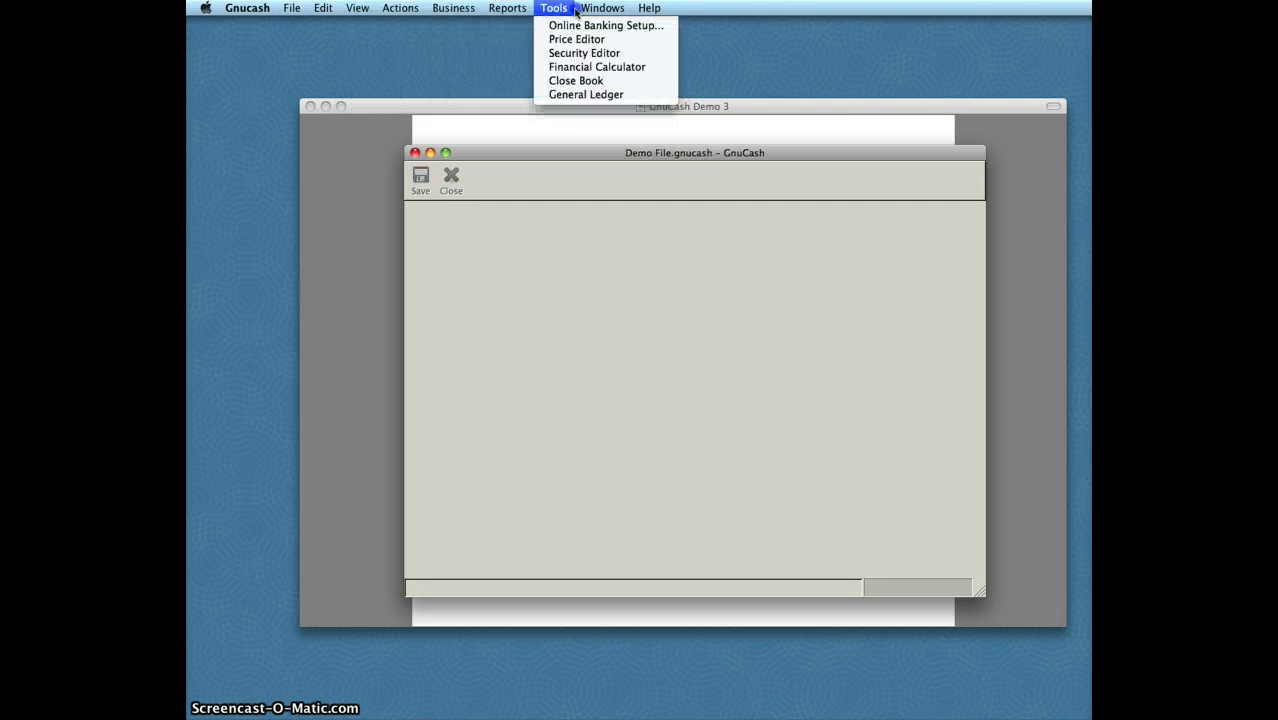
mouse_move(468, 8)
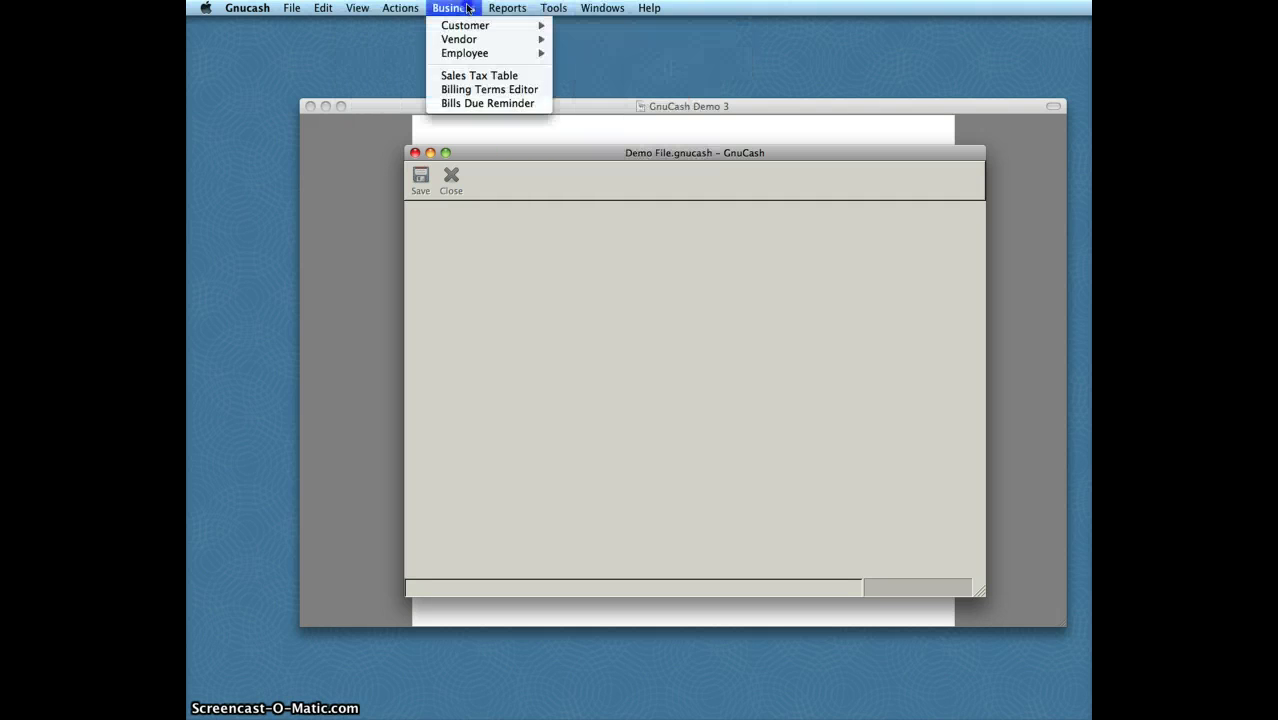
click(290, 45)
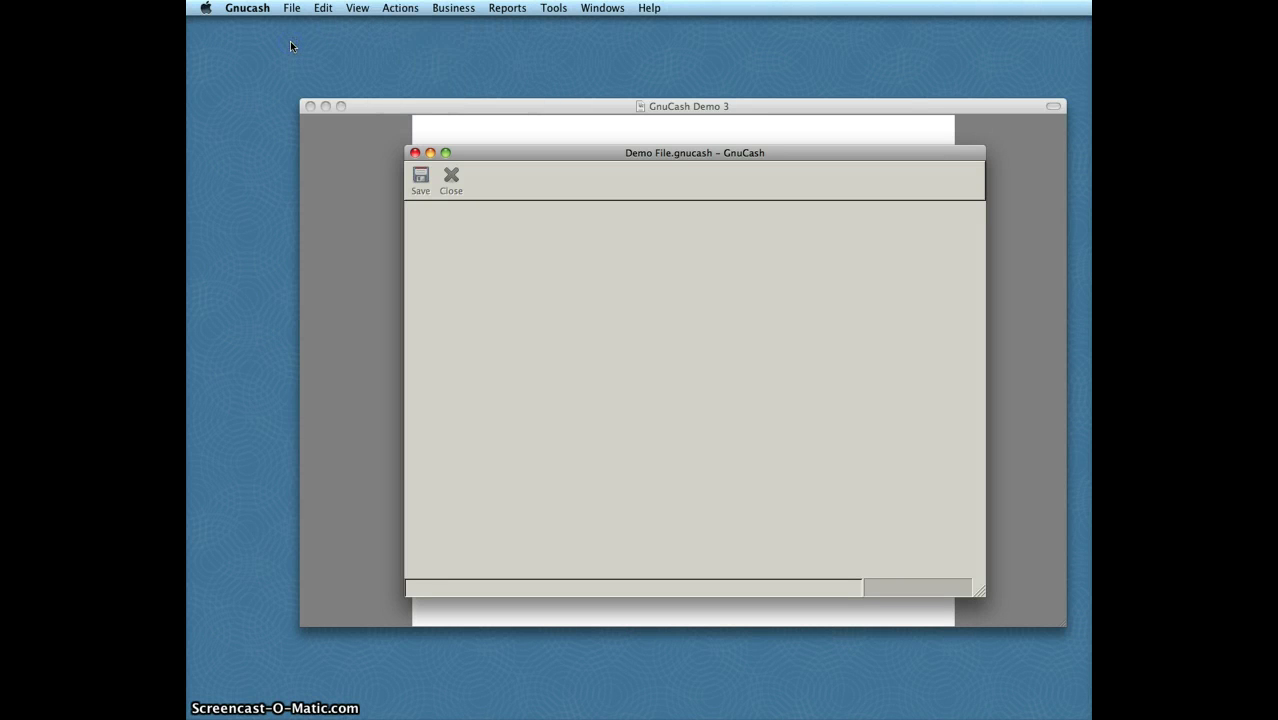
Open the Scheduled Transaction Editor for the demo file
click(409, 8)
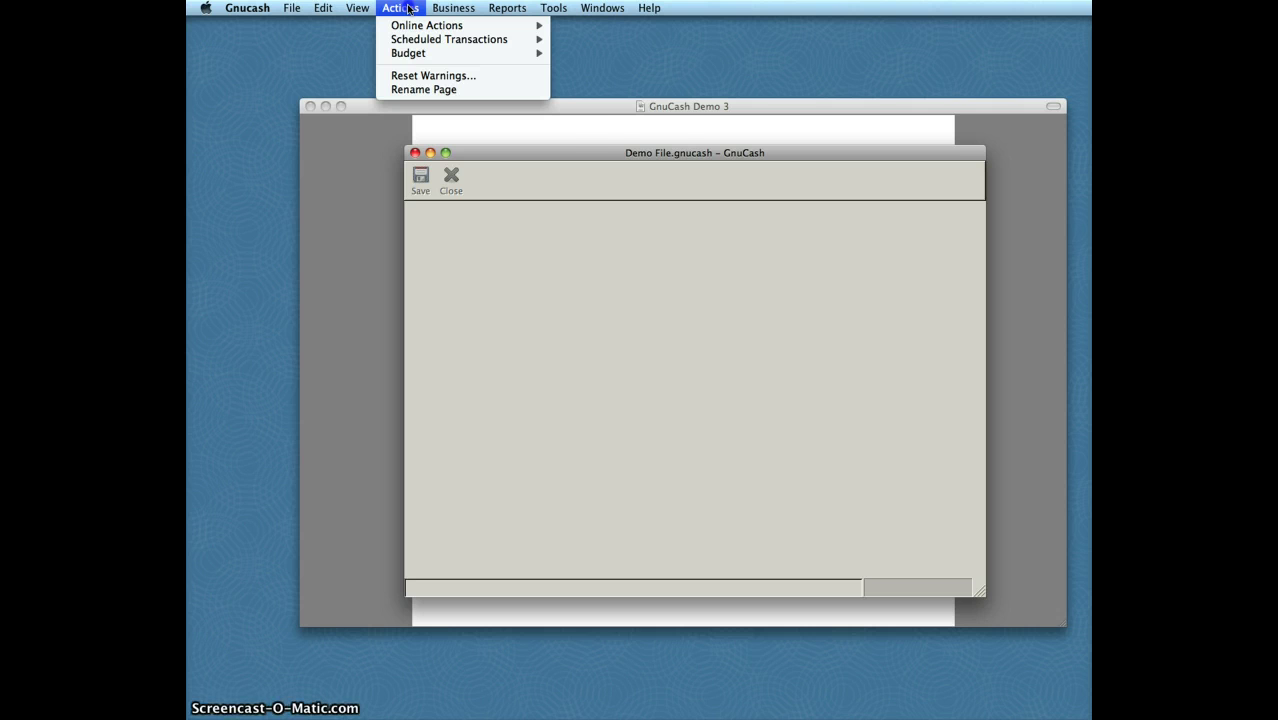
mouse_move(410, 27)
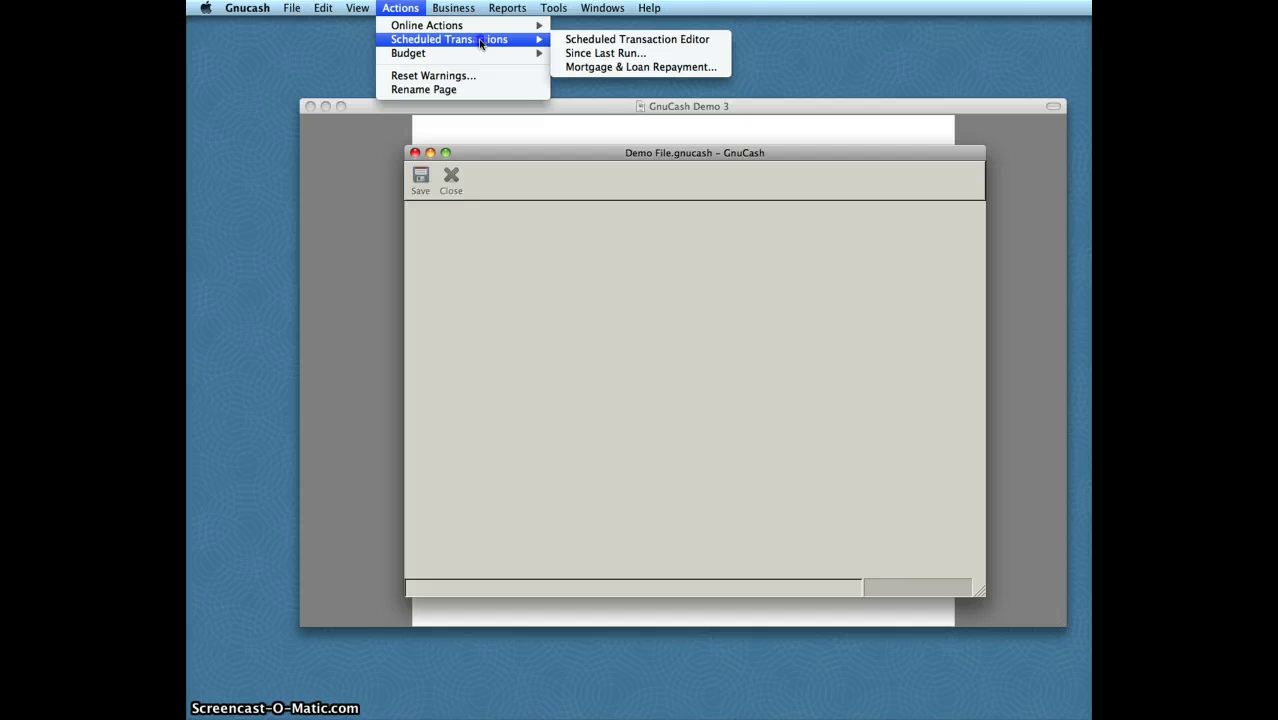
click(577, 40)
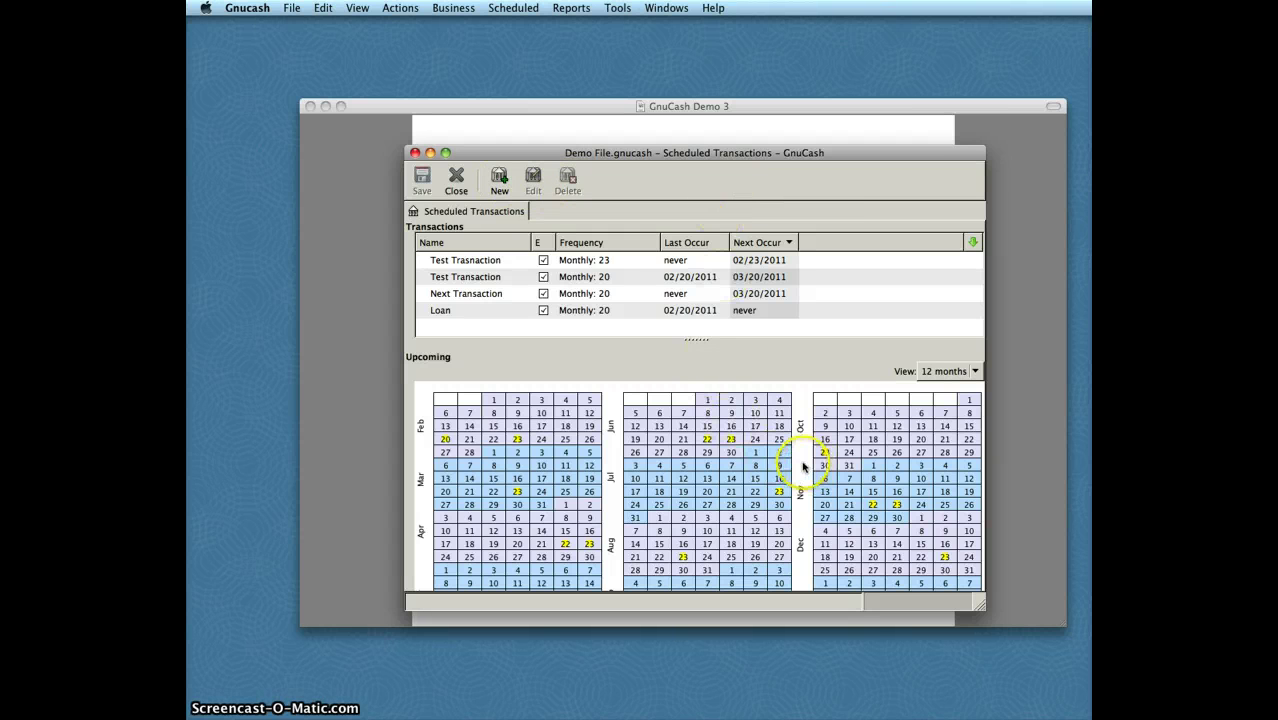
Examine the period choices for the upcoming calendar and the transactions scheduled for 06/23/2011 and 06/22/2011
click(975, 374)
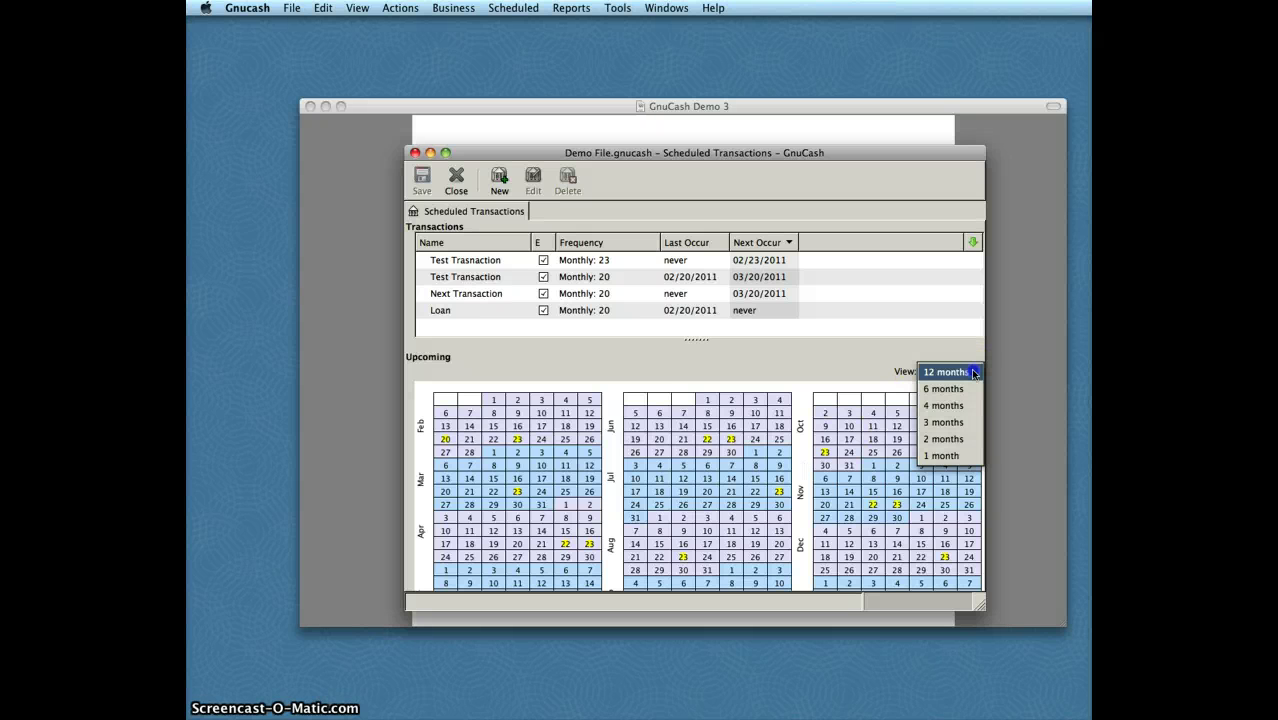
click(973, 372)
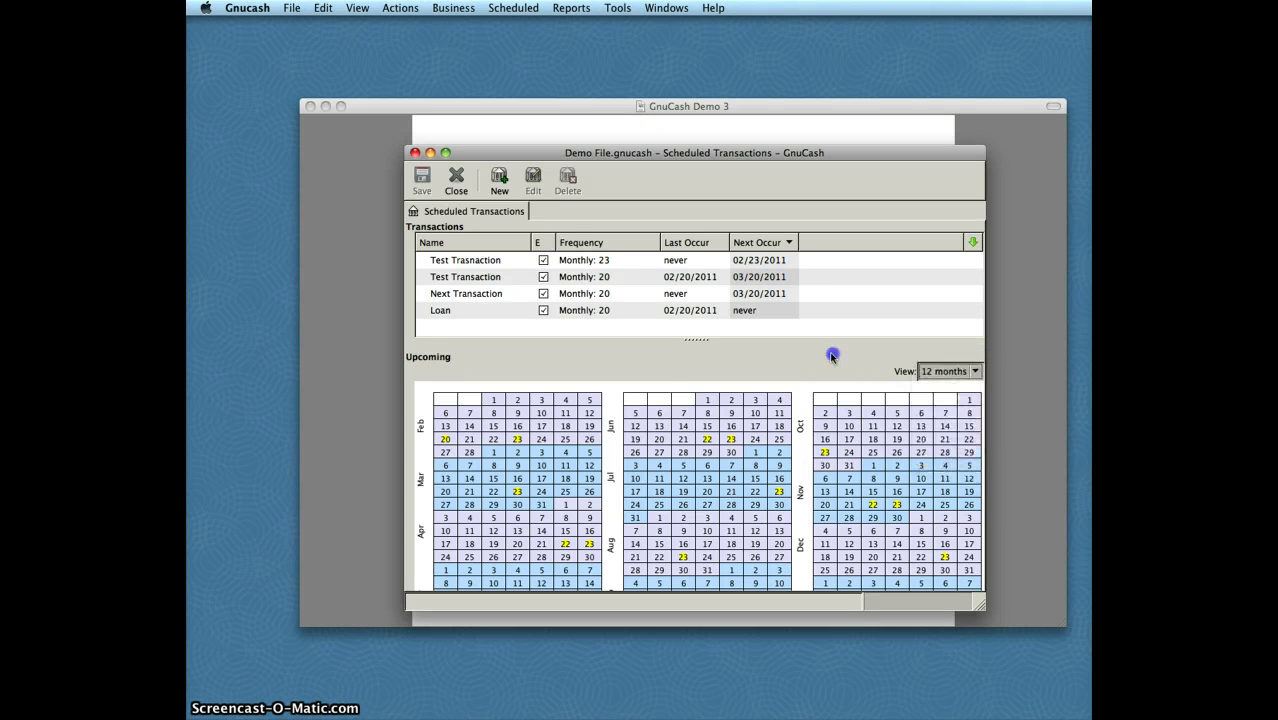
click(731, 440)
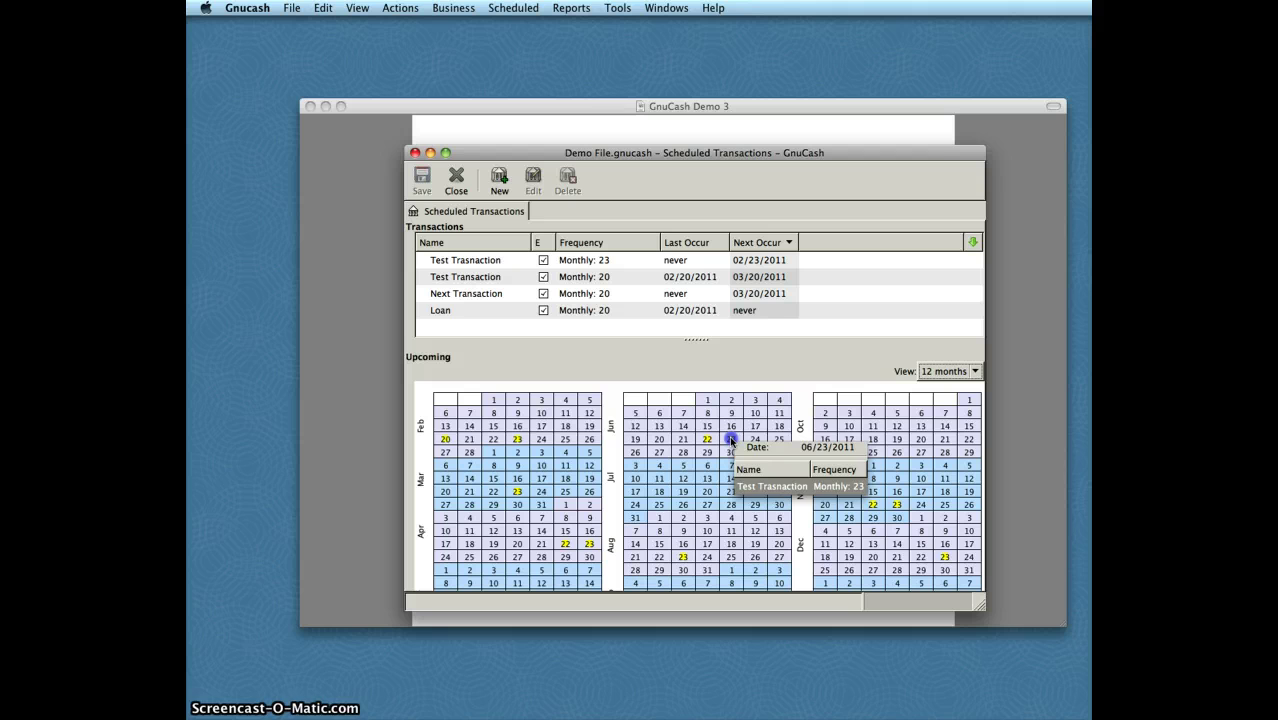
click(708, 440)
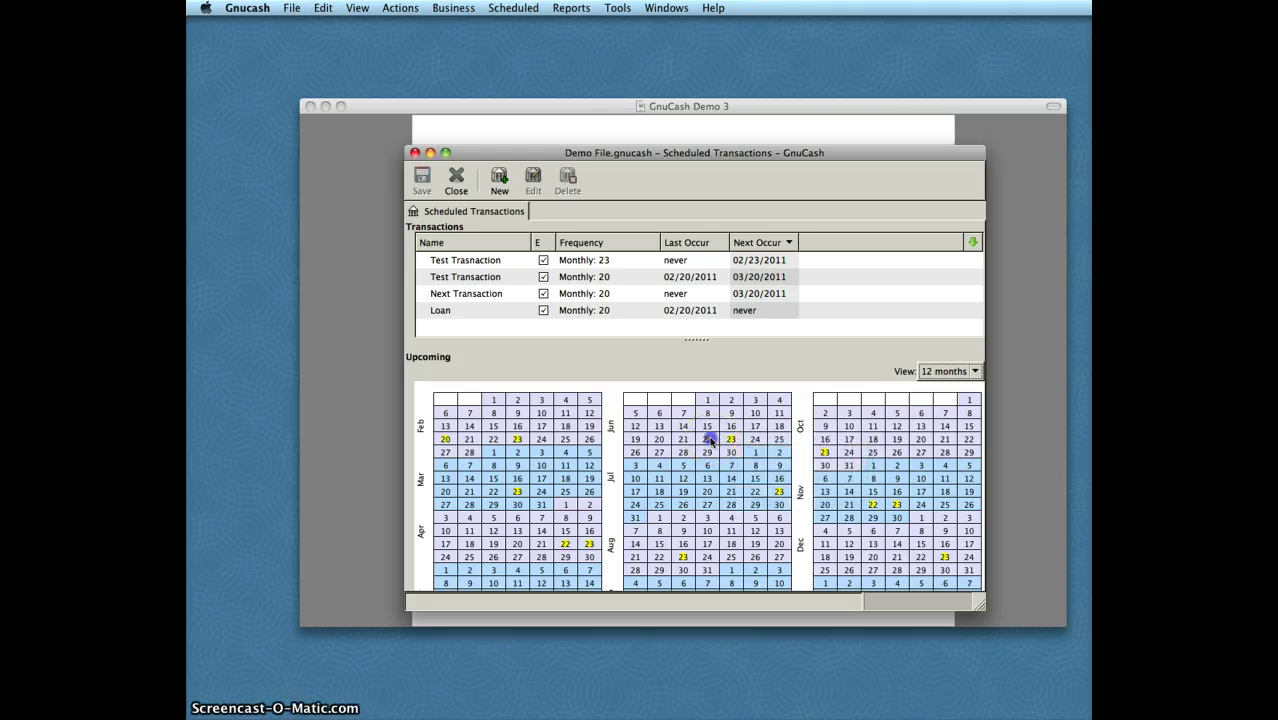
click(708, 440)
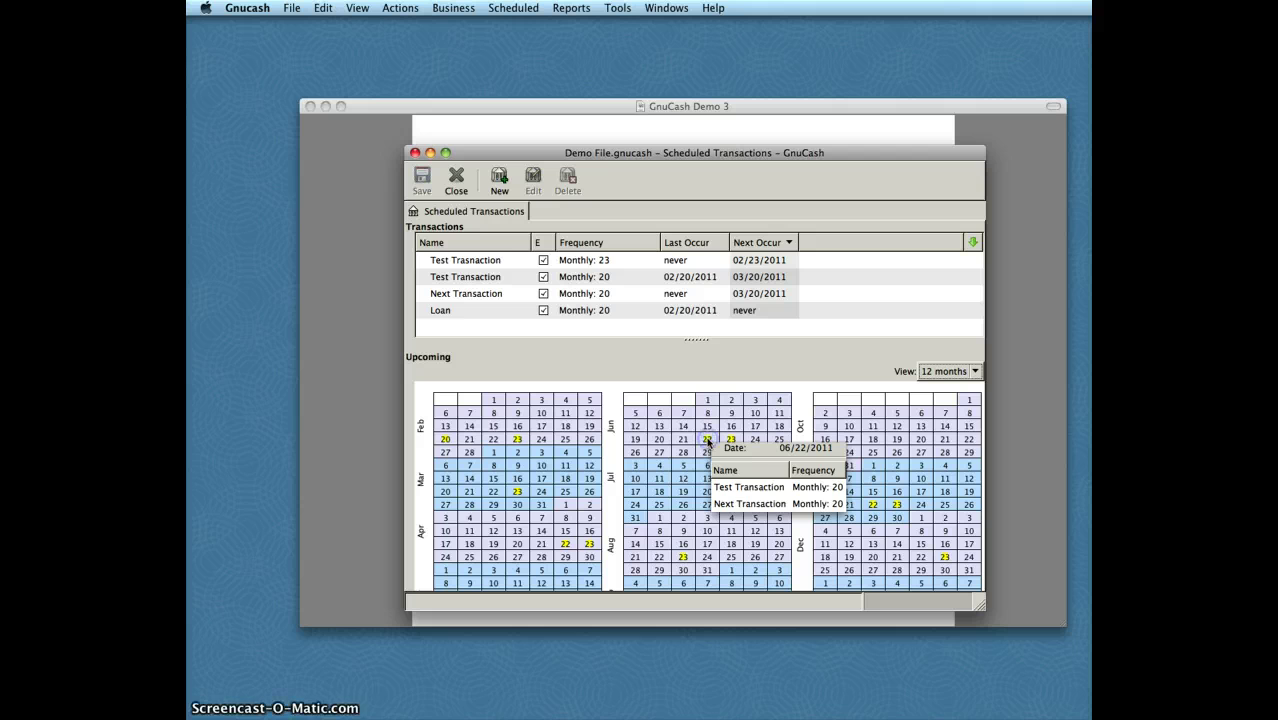
Open the scheduled transaction recurring monthly on the 23rd for editing and review its template transaction and overview settings
click(484, 267)
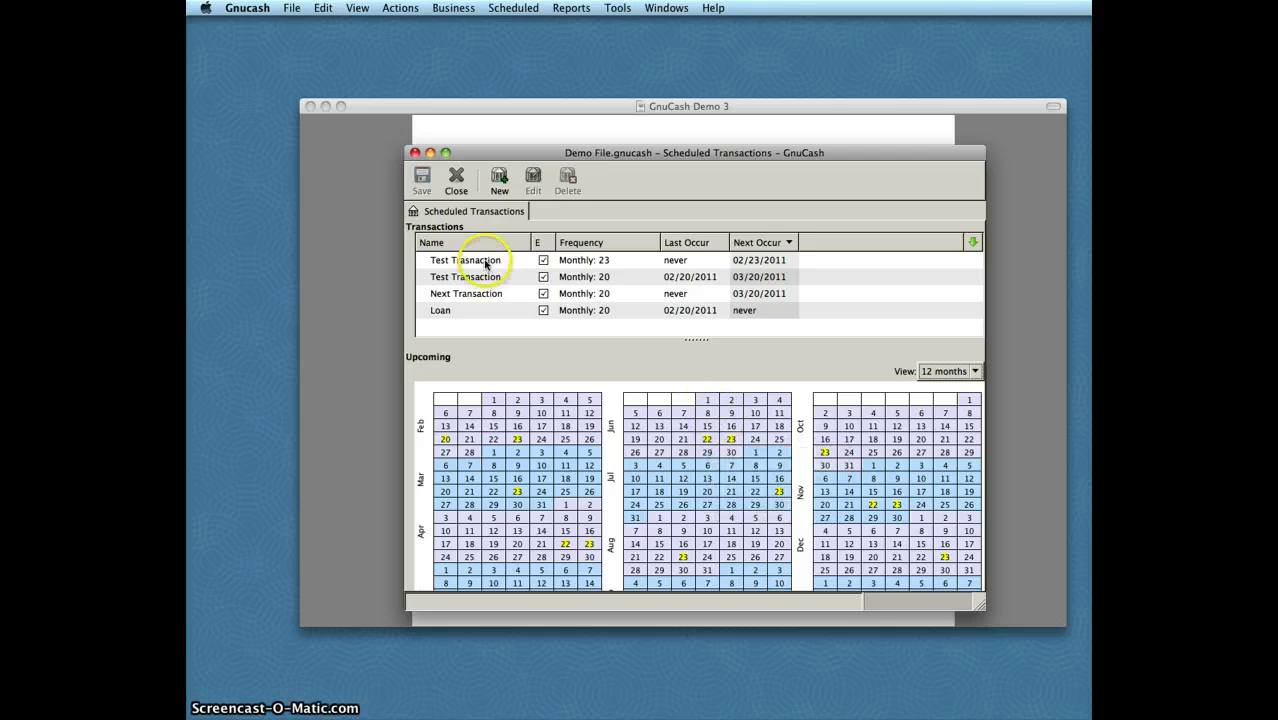
double_click(486, 262)
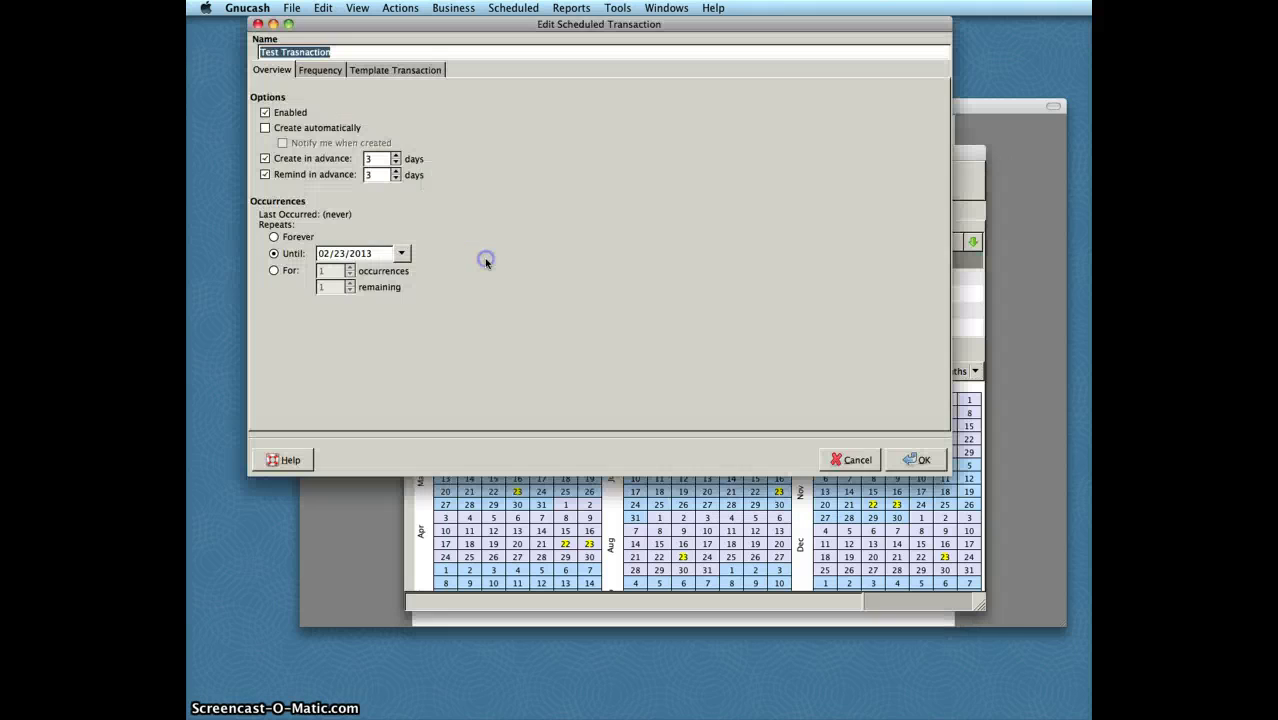
click(429, 72)
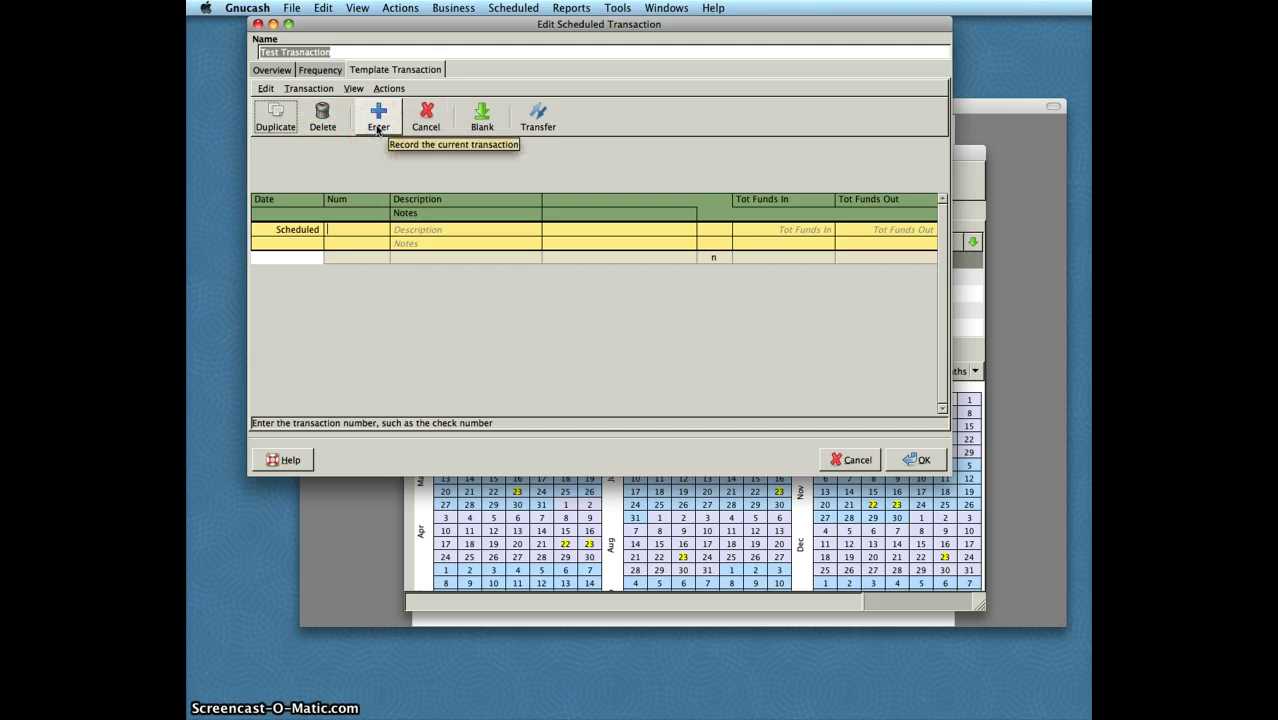
click(382, 229)
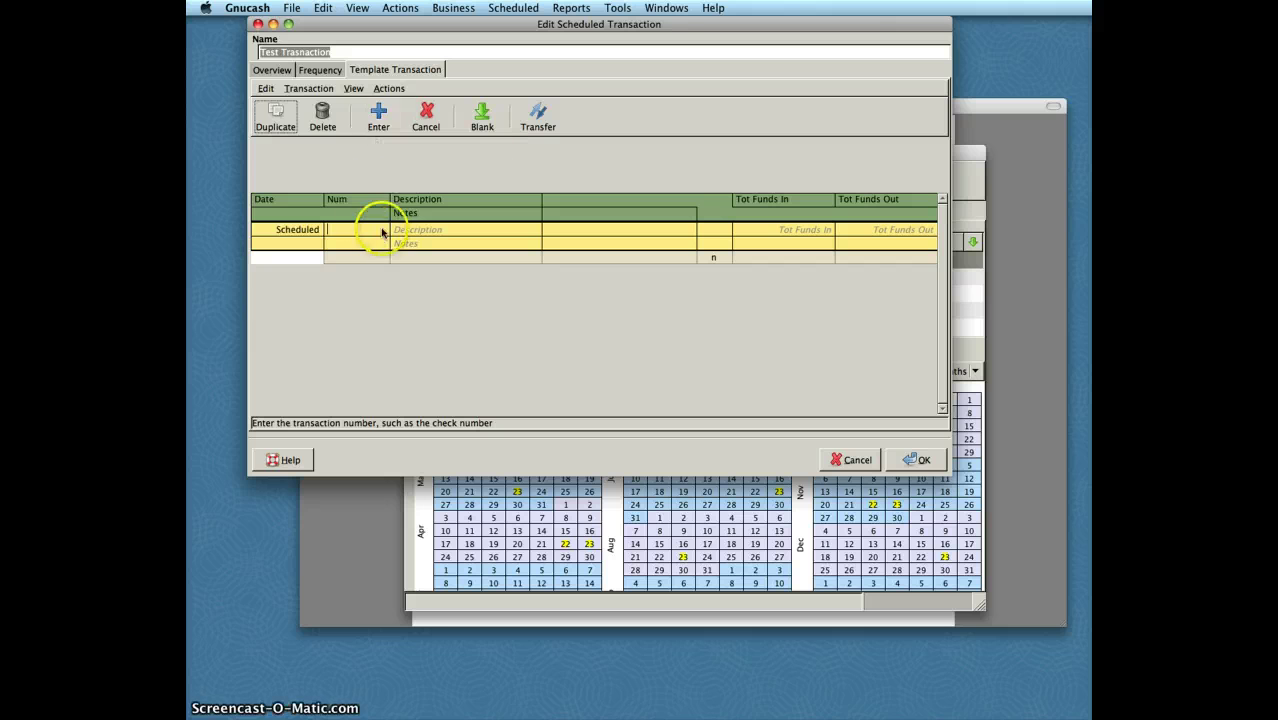
click(271, 70)
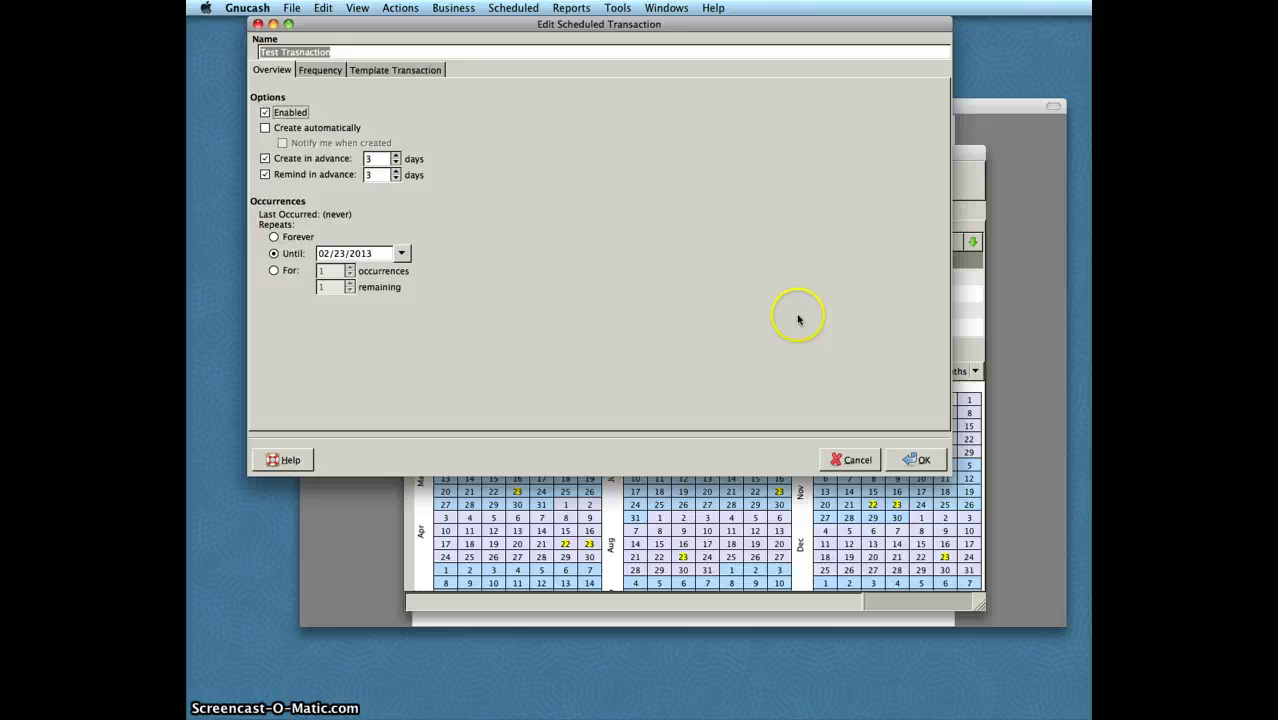
Cancel editing the scheduled transaction and close the Scheduled Transactions page
click(850, 459)
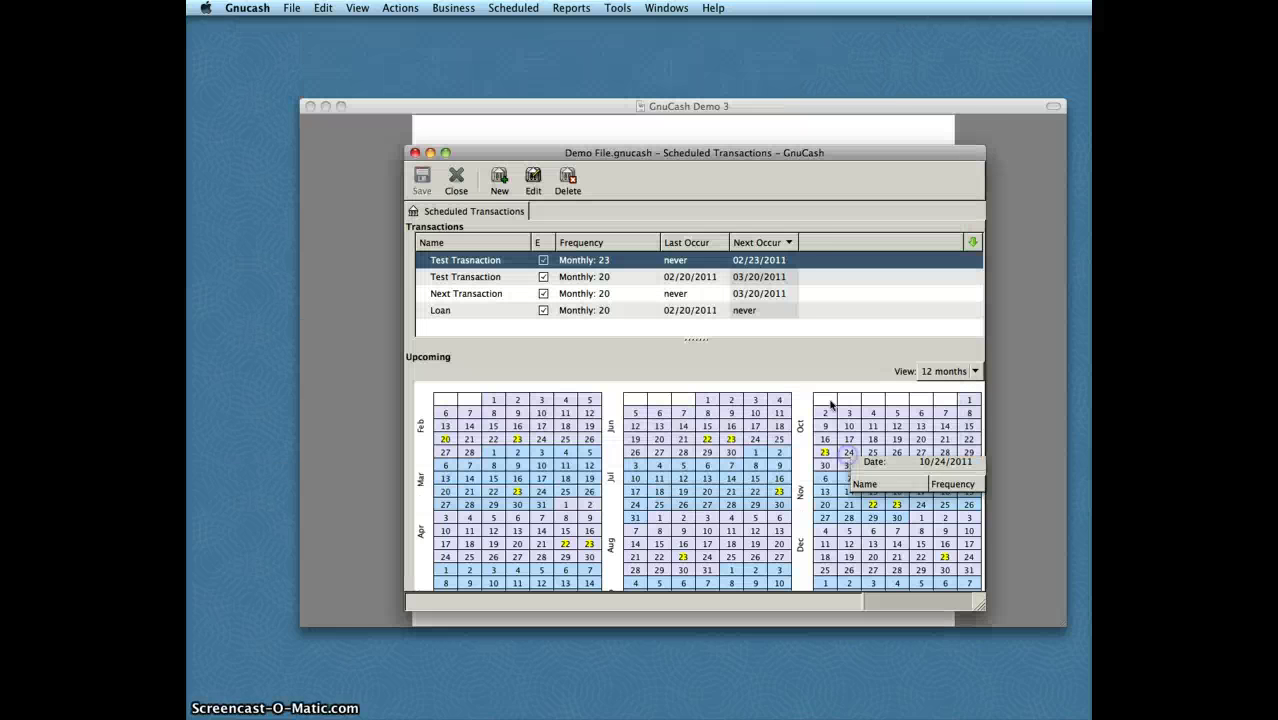
click(494, 322)
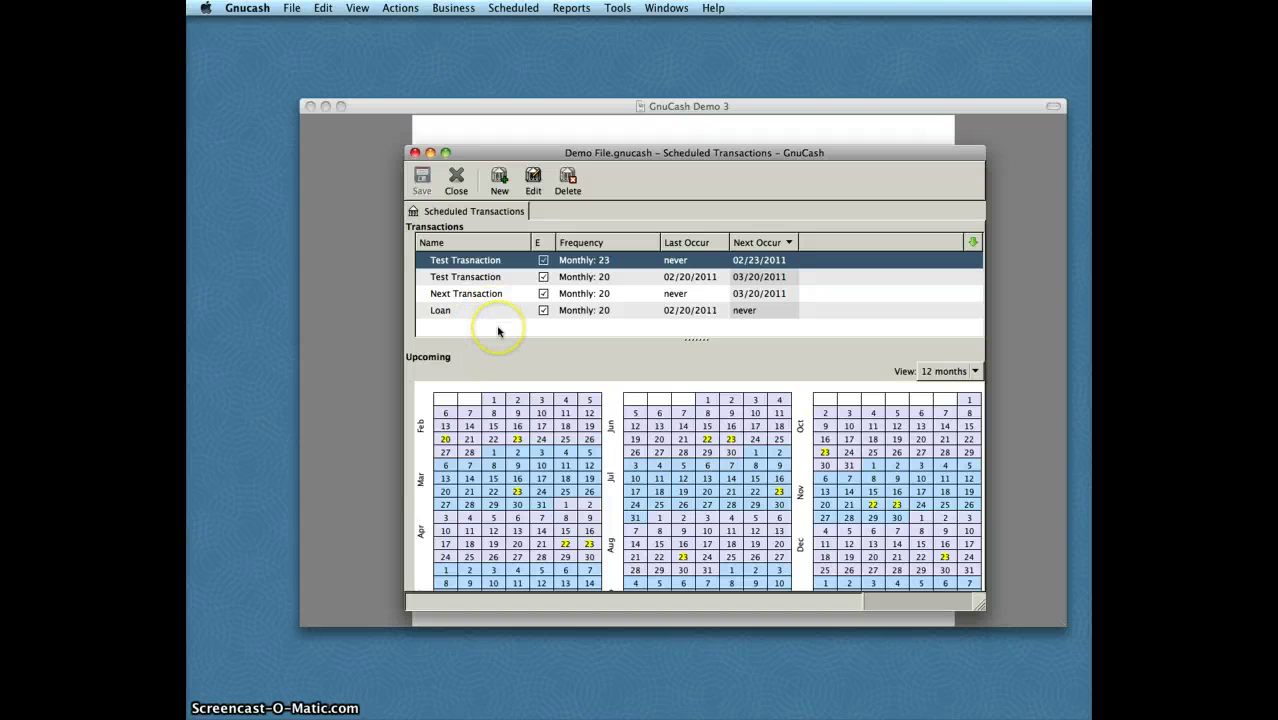
click(942, 264)
drag(906, 335, 882, 355)
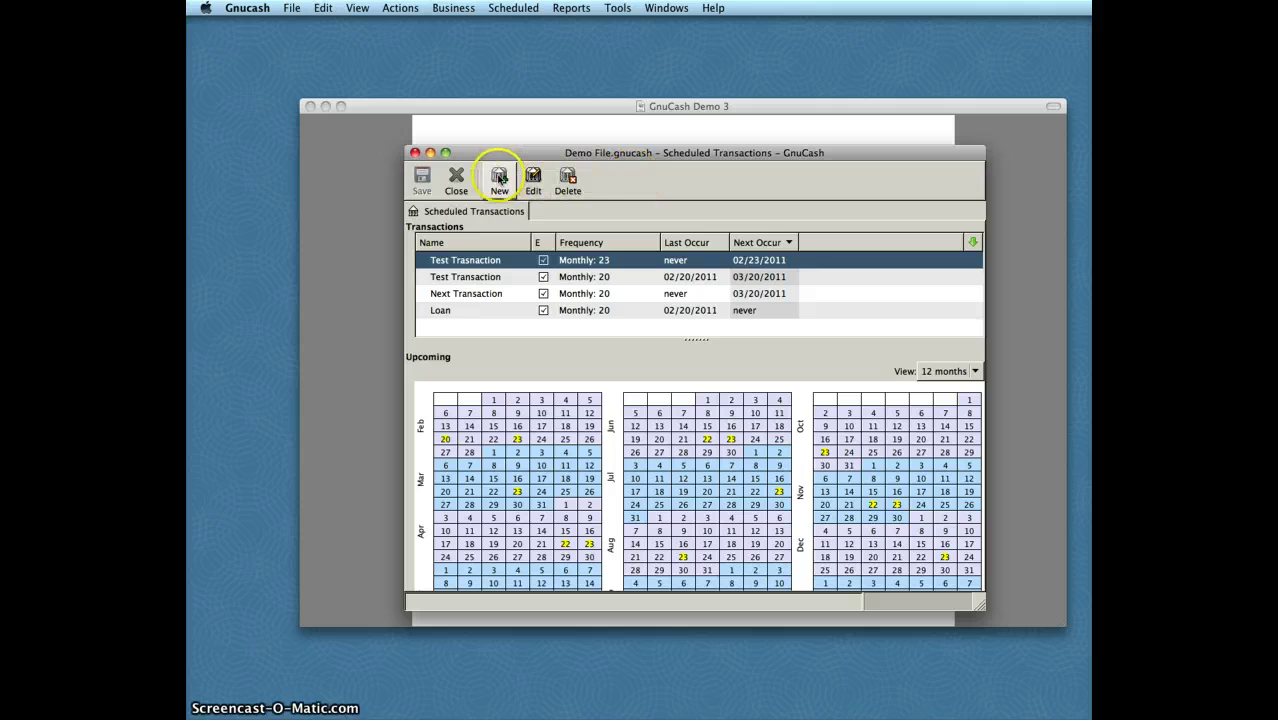
click(456, 180)
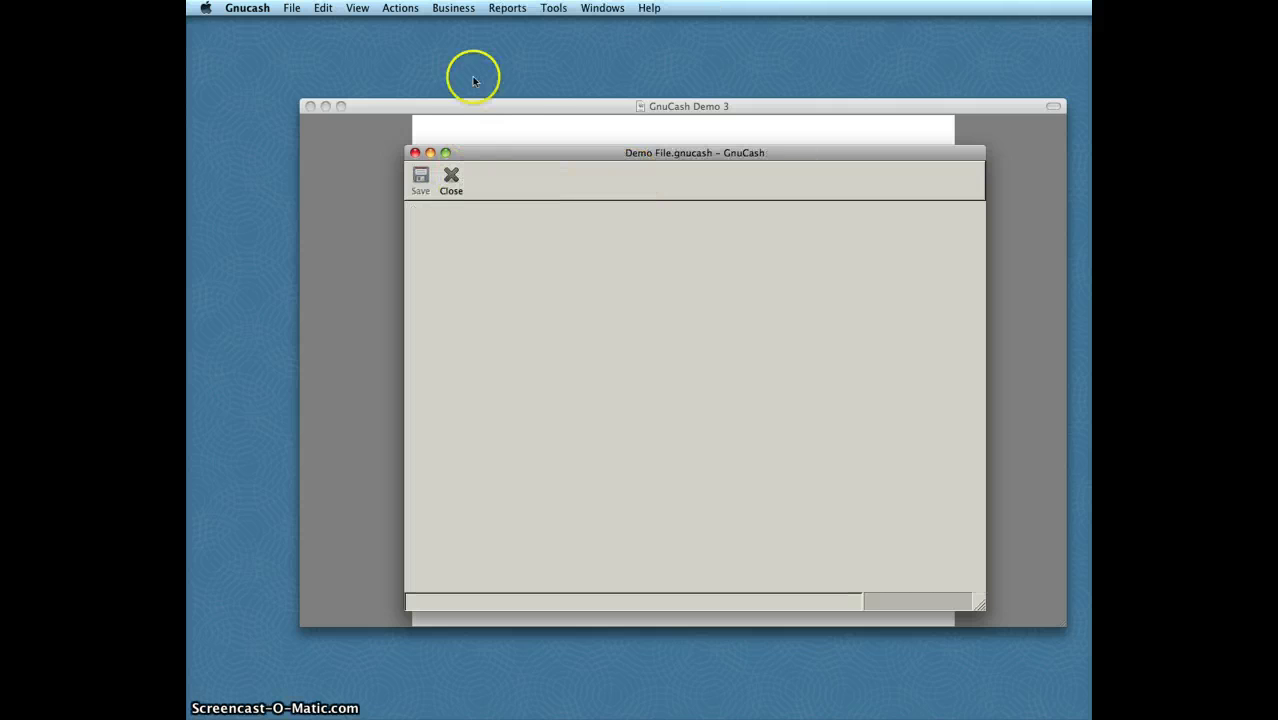
Start the Mortgage & Loan Repayment assistant and continue to its loan information
click(398, 9)
mouse_move(410, 40)
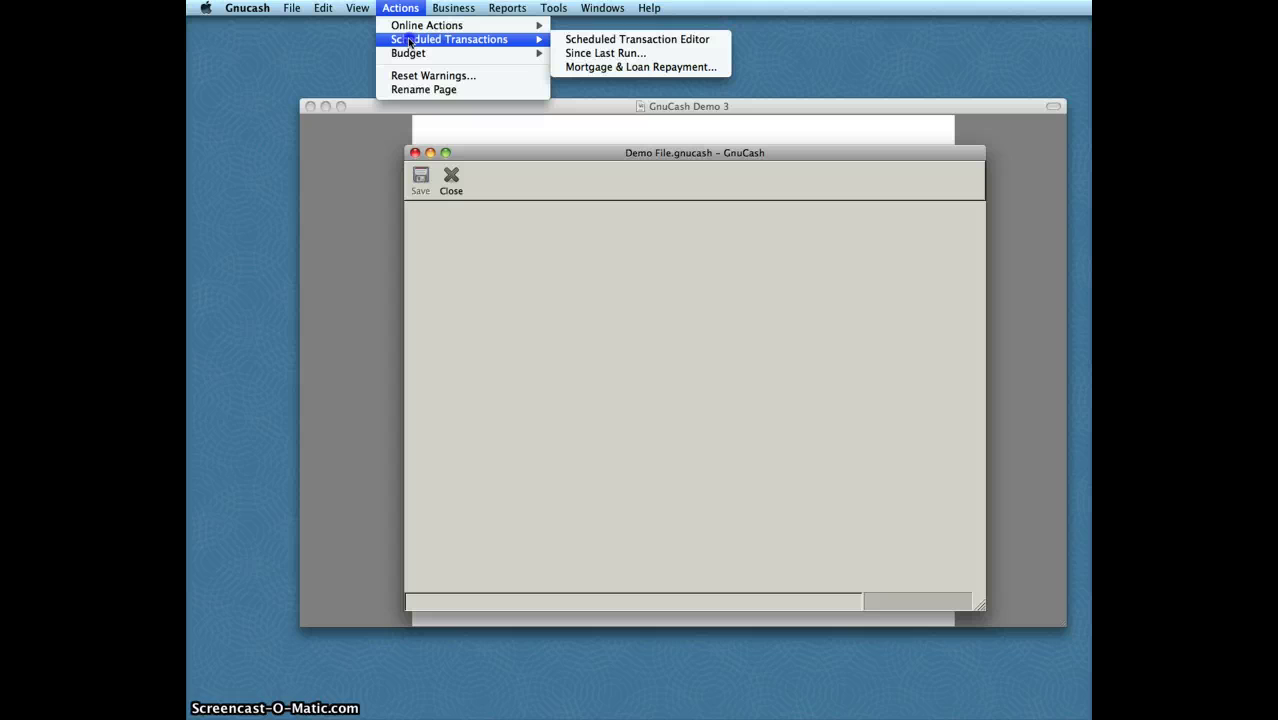
click(603, 67)
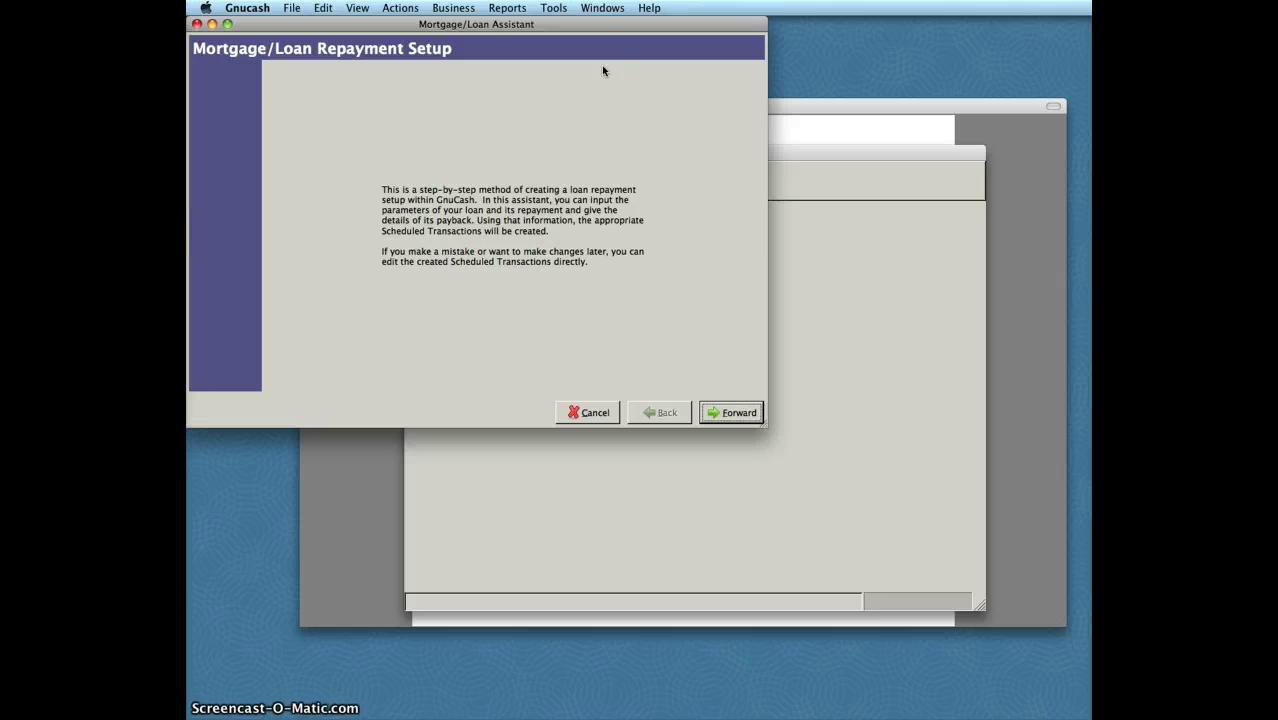
click(733, 412)
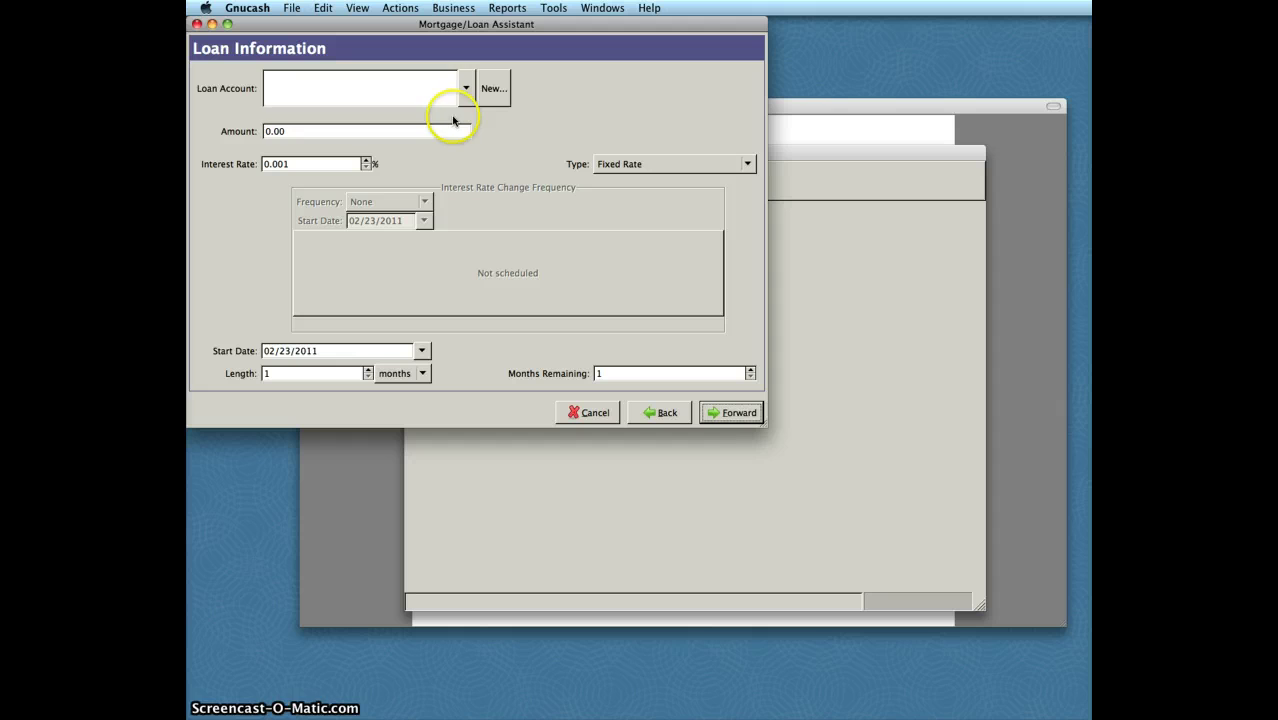
Enter a fixed-rate loan with Underwater Loans and Repos, Inc for 1000000 at 13.022% interest over 105 months
click(467, 89)
click(392, 117)
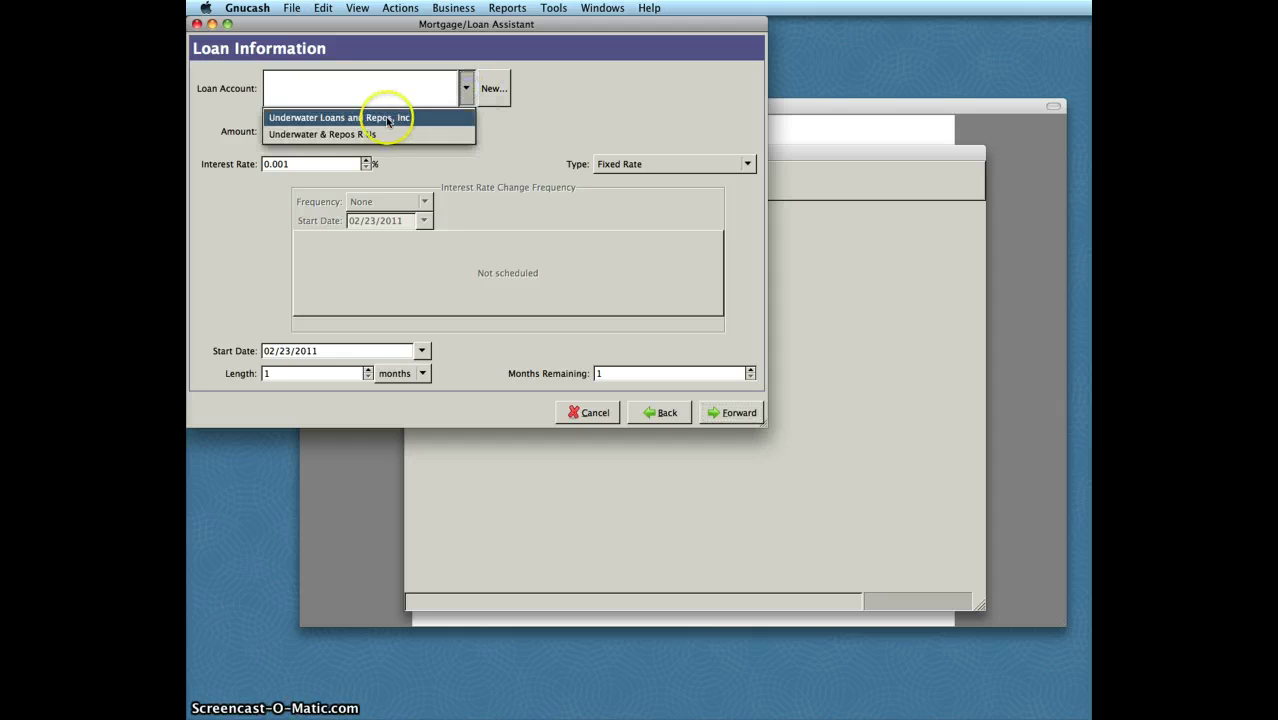
click(386, 130)
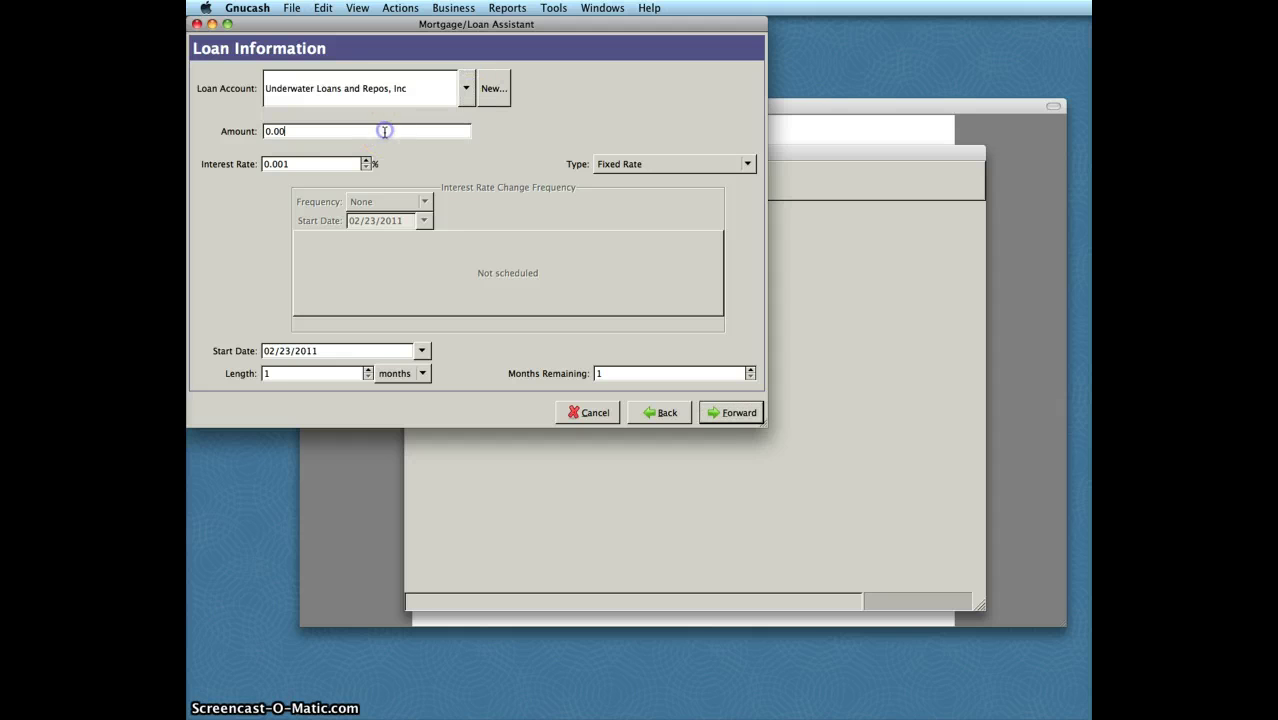
key(BackSpace)
key(BackSpace)
click(366, 160)
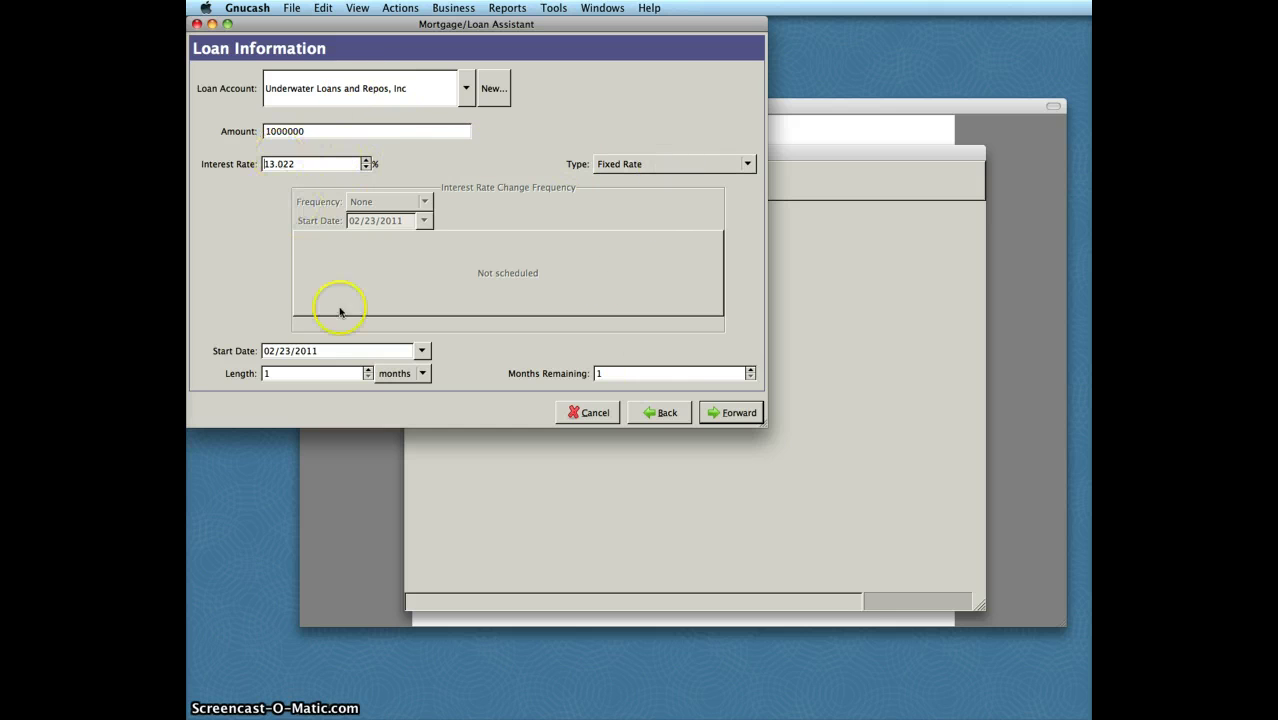
click(367, 369)
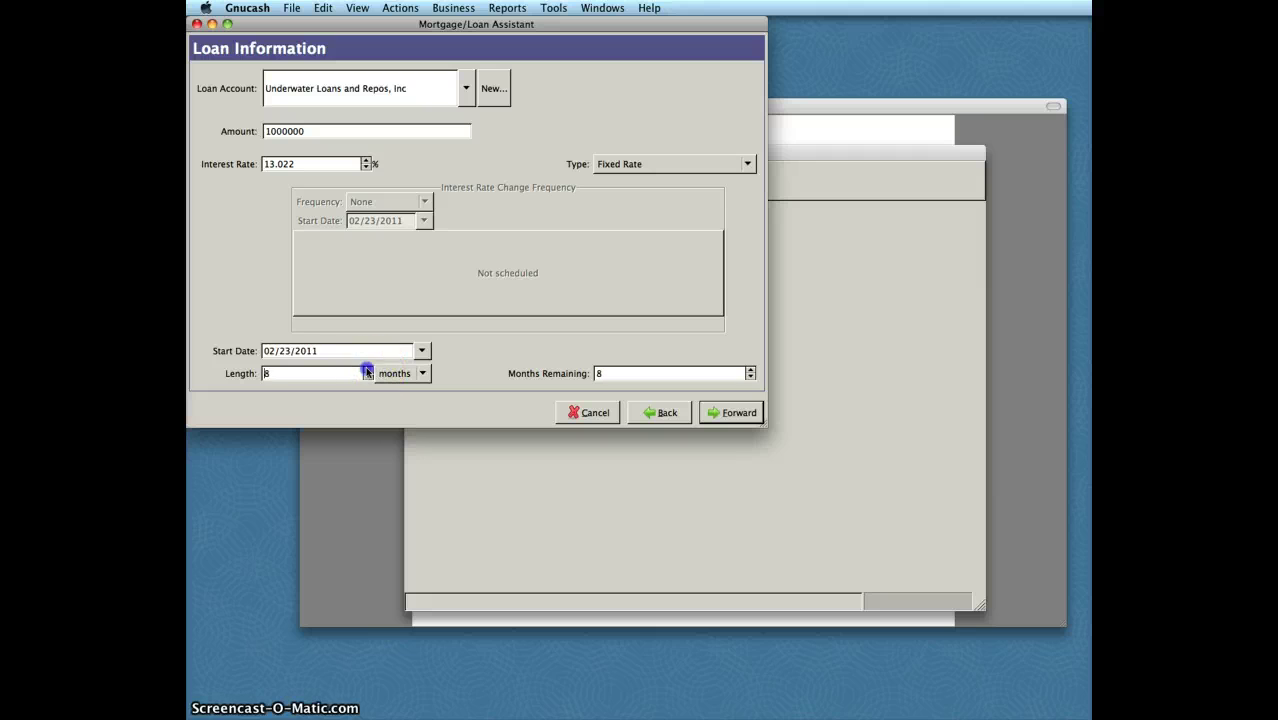
click(720, 410)
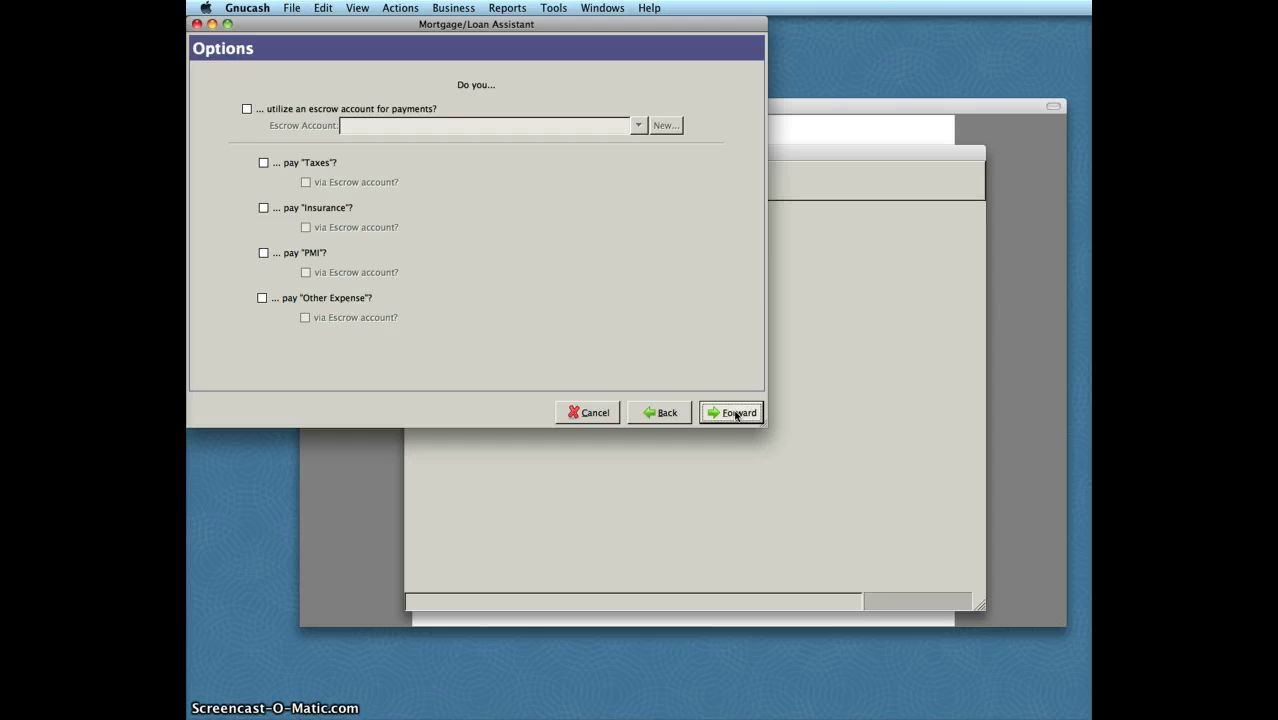
Skip the escrow and expense options, and set the repayment from Orphan-USD with interest to Imbalance-USD
click(737, 413)
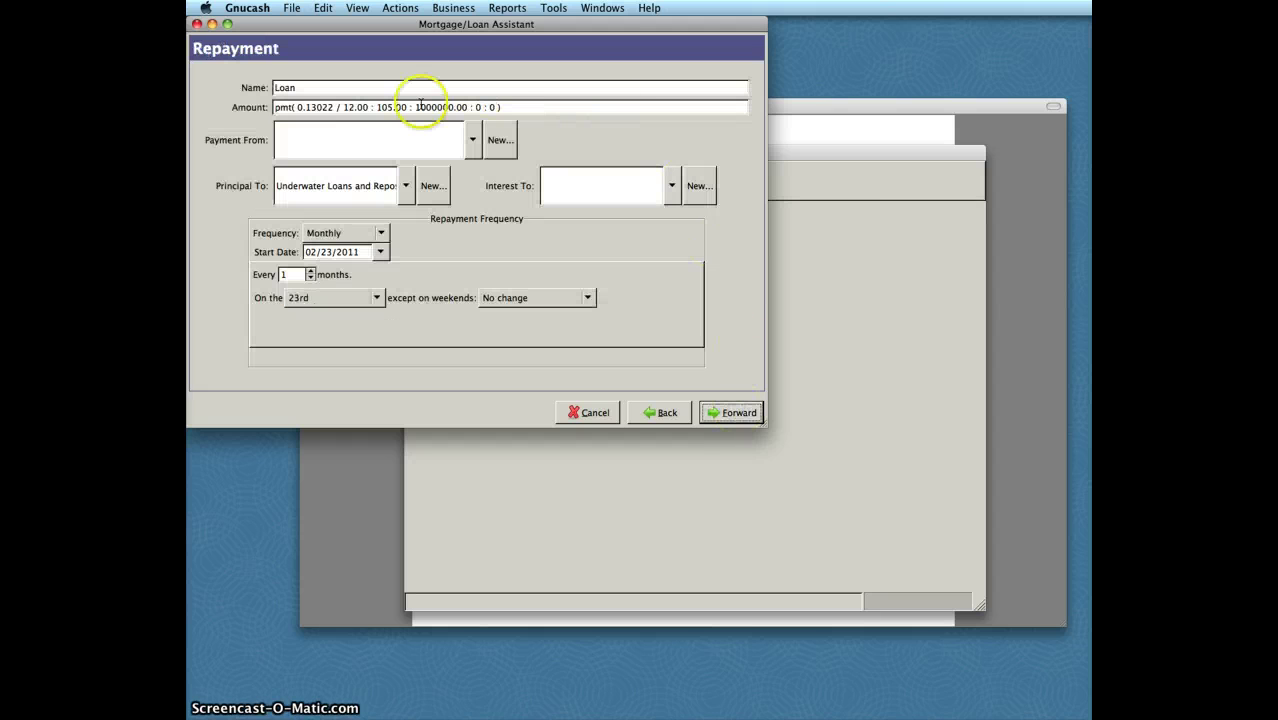
click(473, 141)
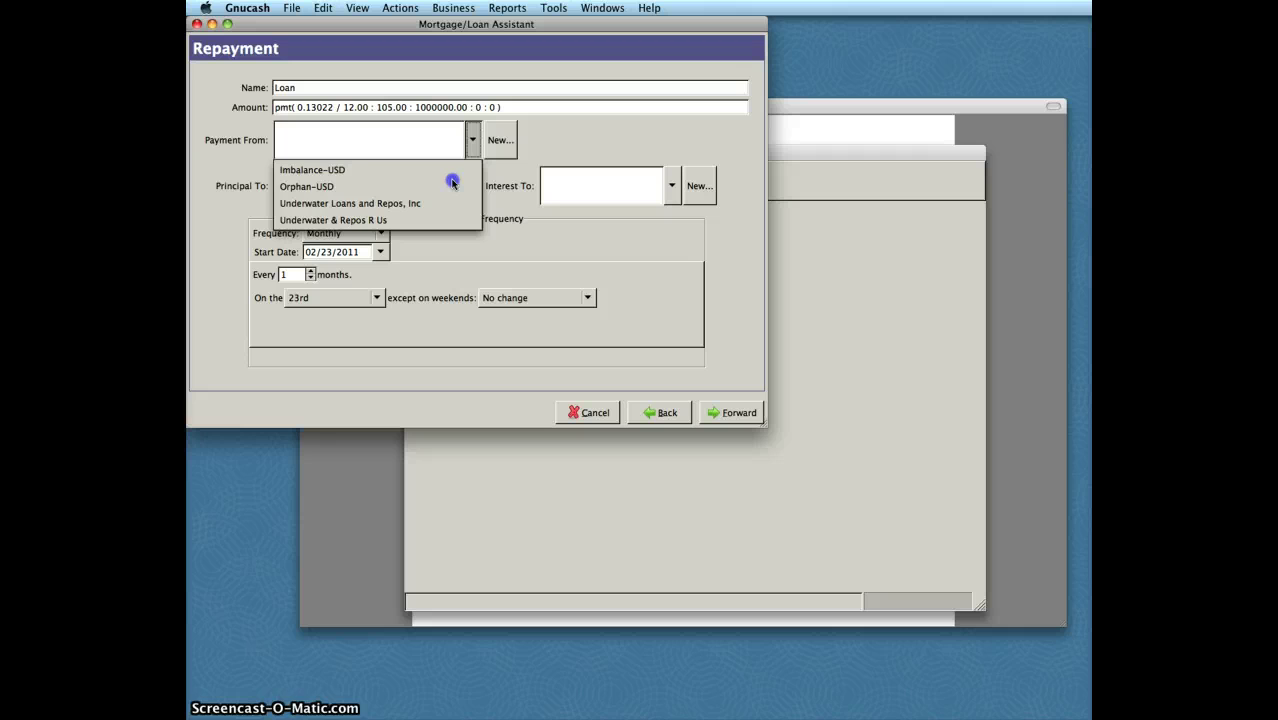
click(366, 187)
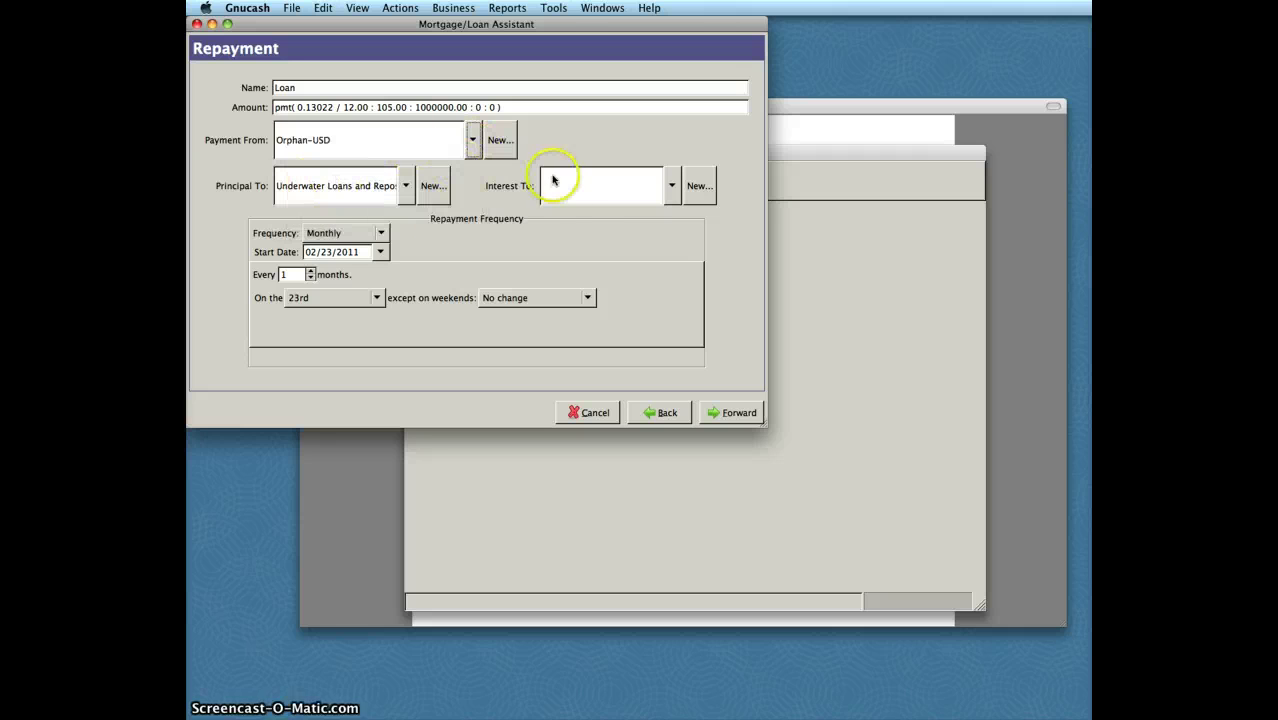
click(673, 190)
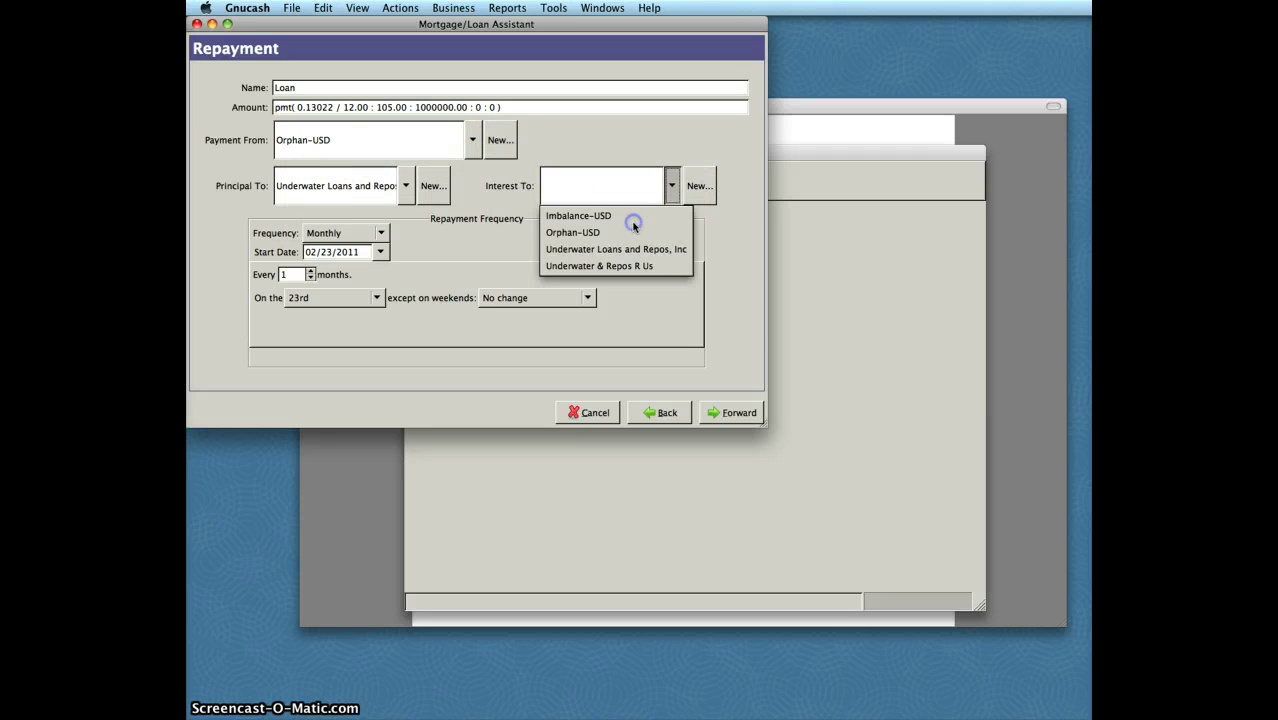
click(633, 216)
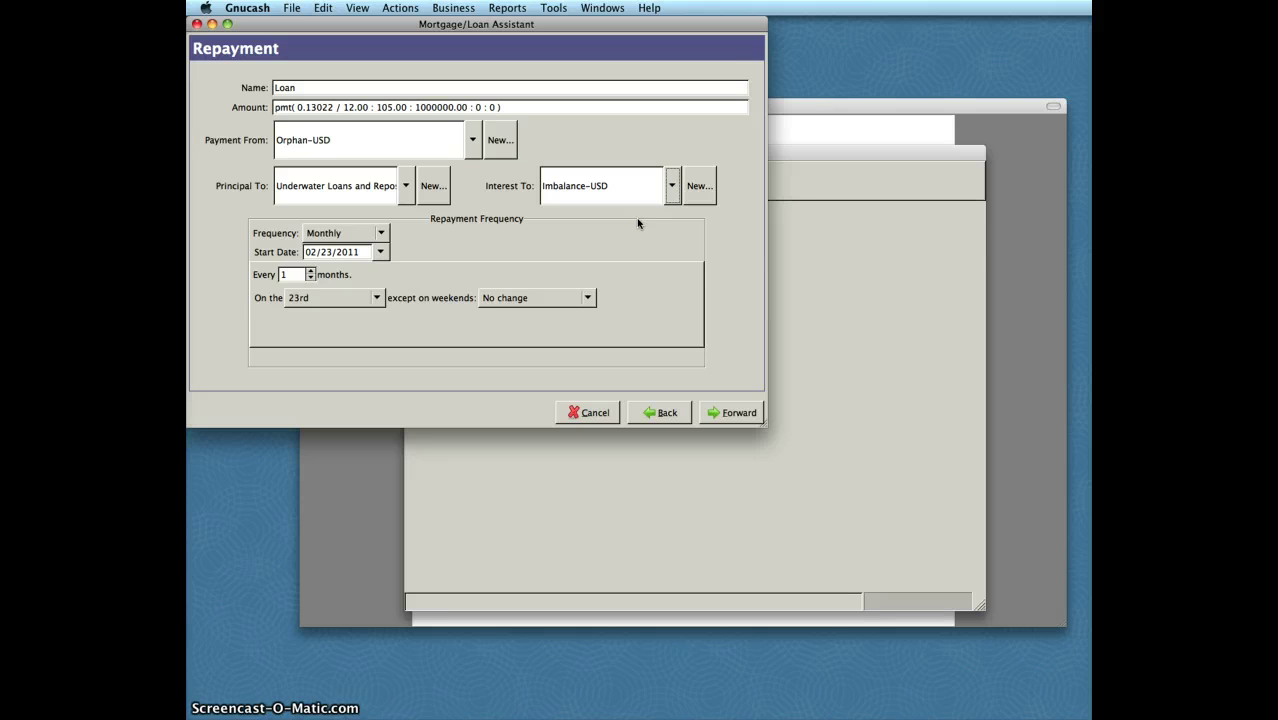
Review the current year's loan repayment schedule and cancel the loan assistant
click(740, 414)
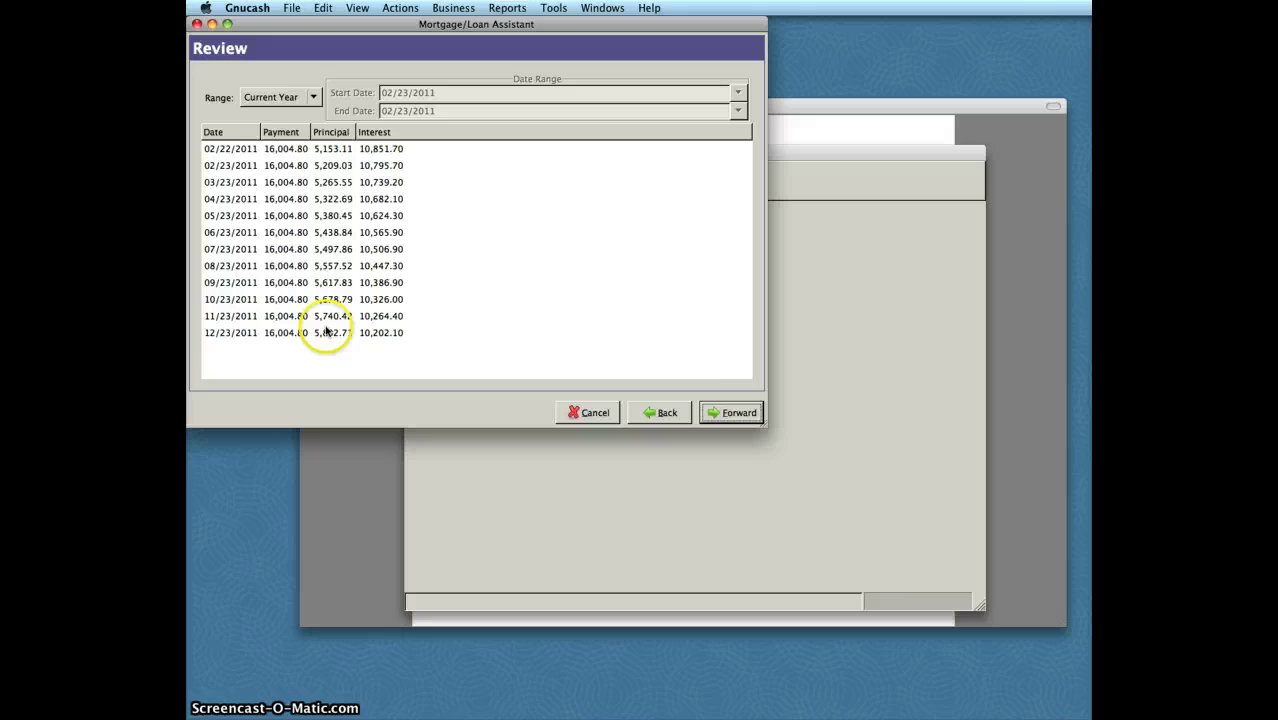
click(594, 412)
click(538, 257)
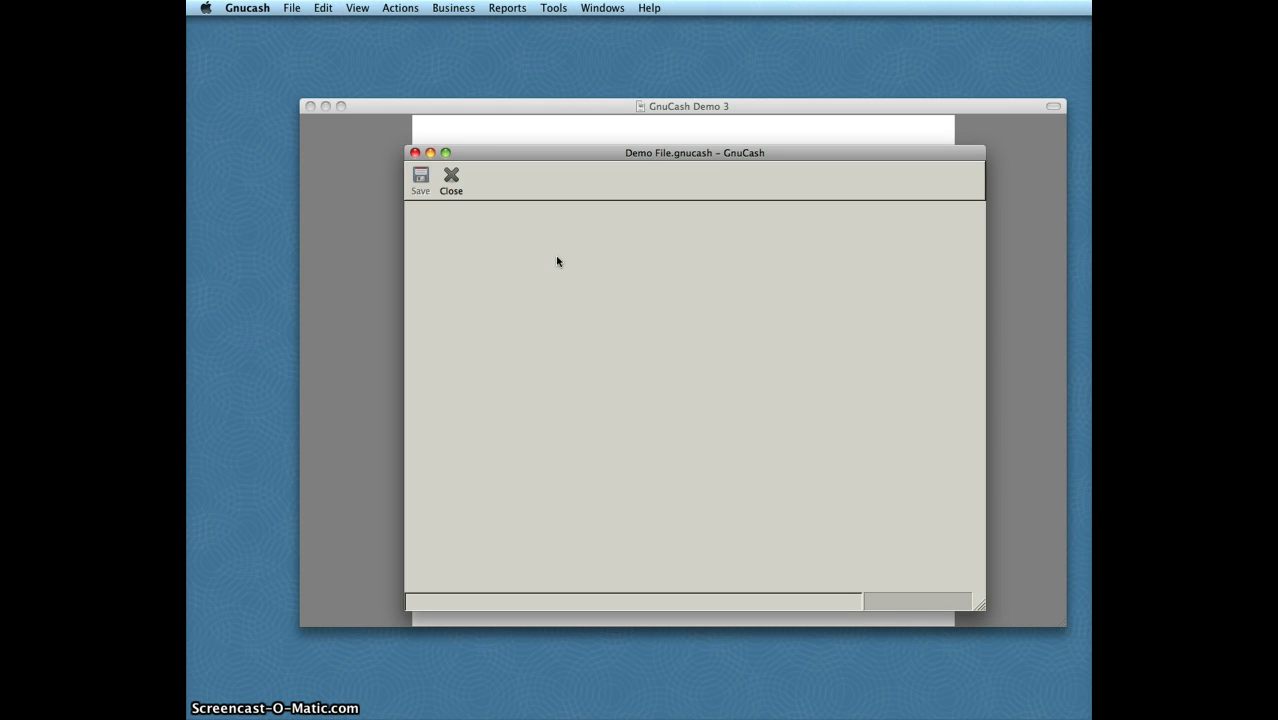
Open the customer search and keep company name as its search criterion
click(447, 9)
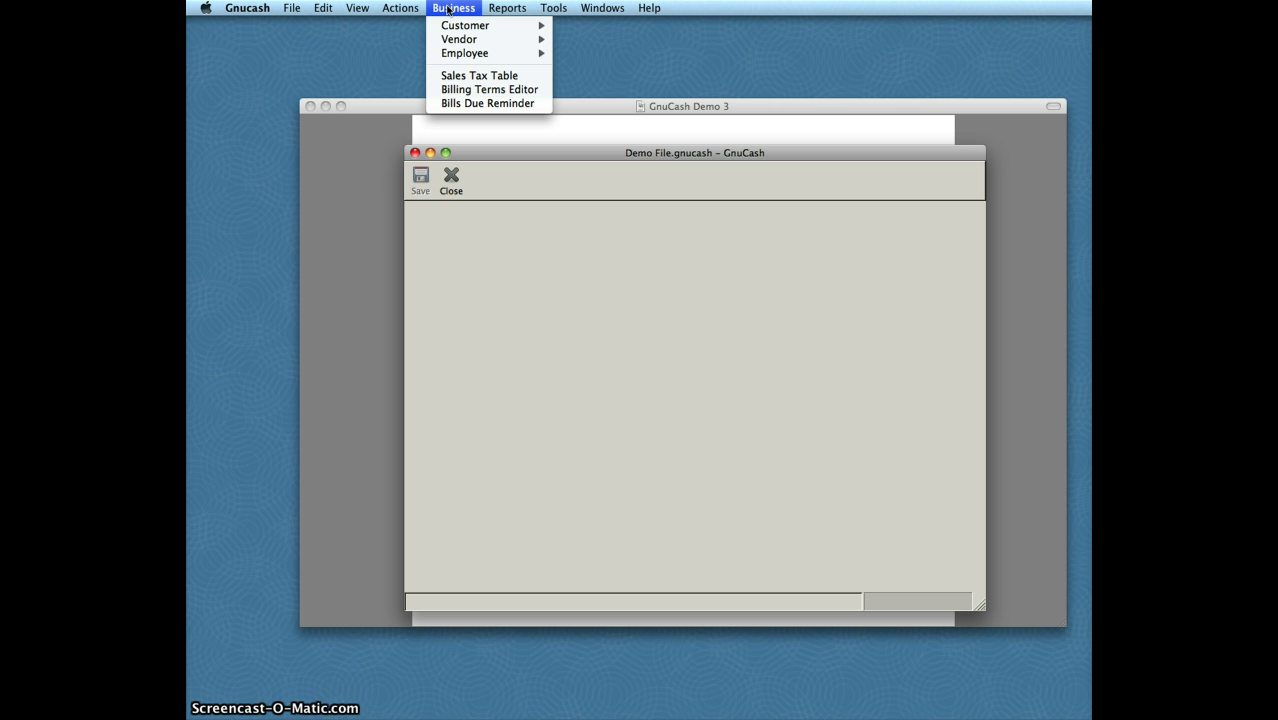
mouse_move(454, 27)
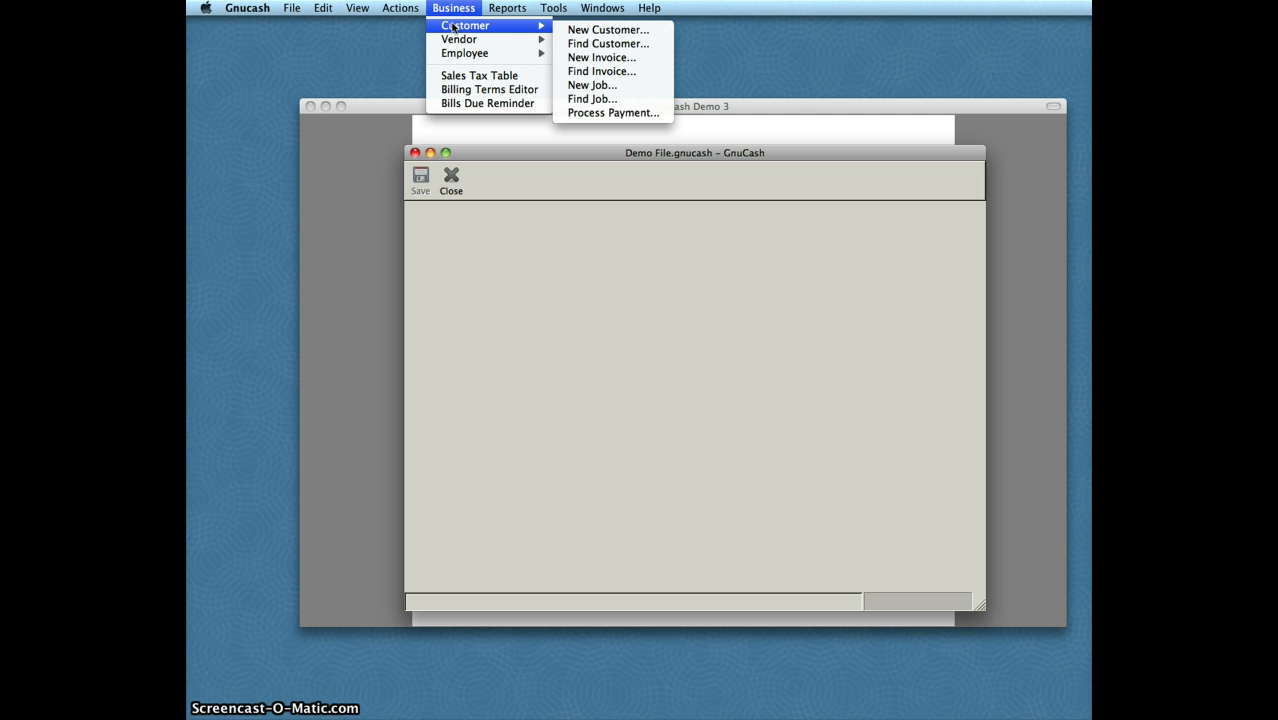
click(600, 44)
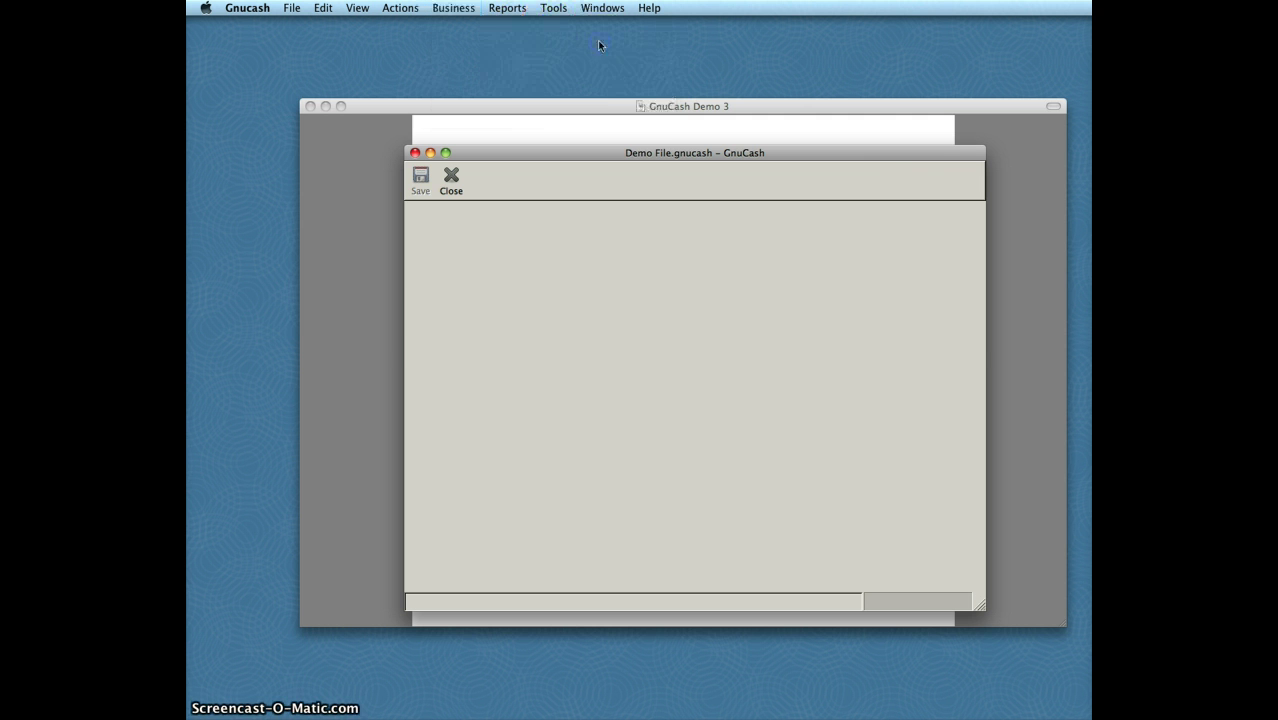
drag(591, 59, 591, 96)
click(391, 164)
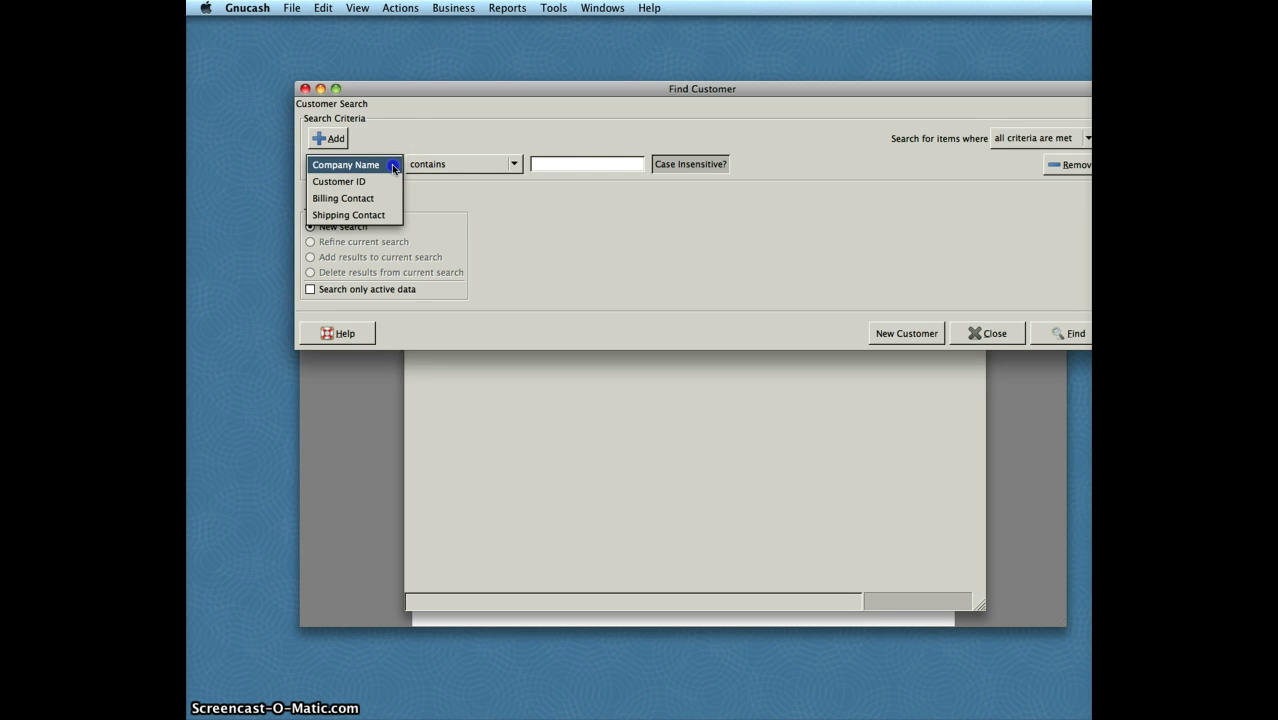
click(393, 166)
Search for the customer by surname and review the matching customer's record without saving changes
click(596, 166)
text(m)
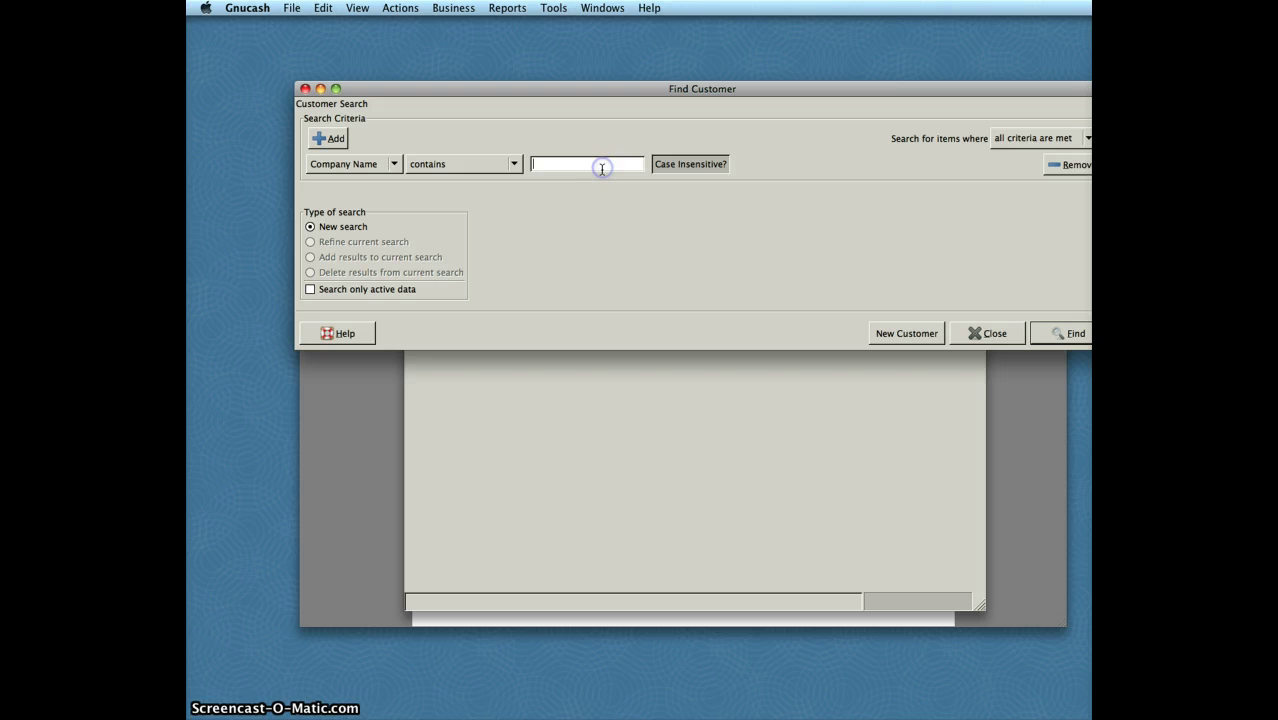
text(artin)
key(Return)
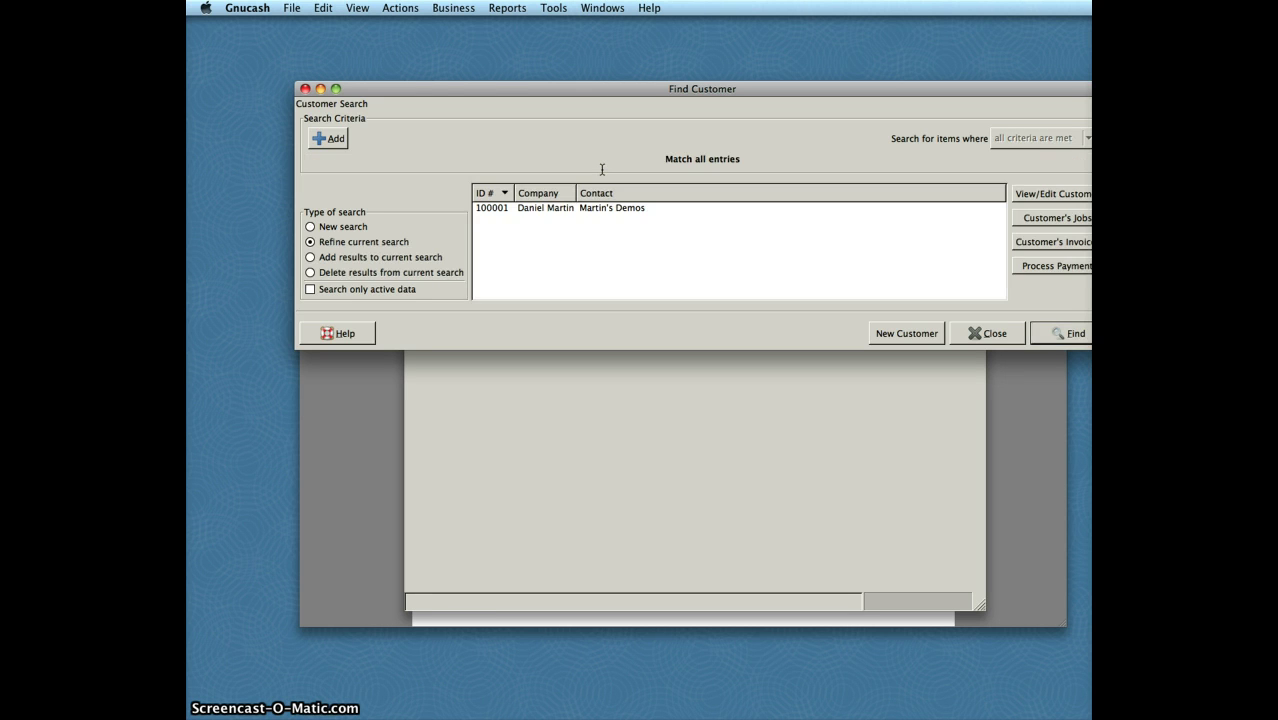
double_click(593, 207)
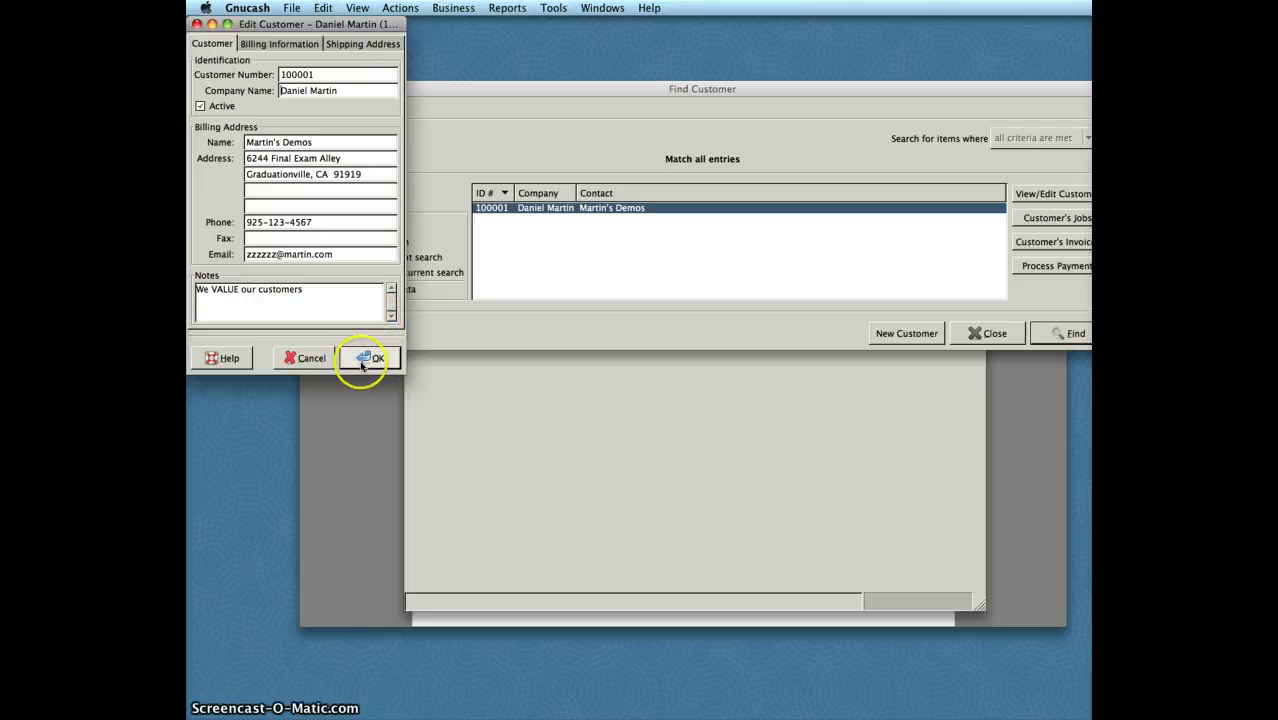
click(312, 358)
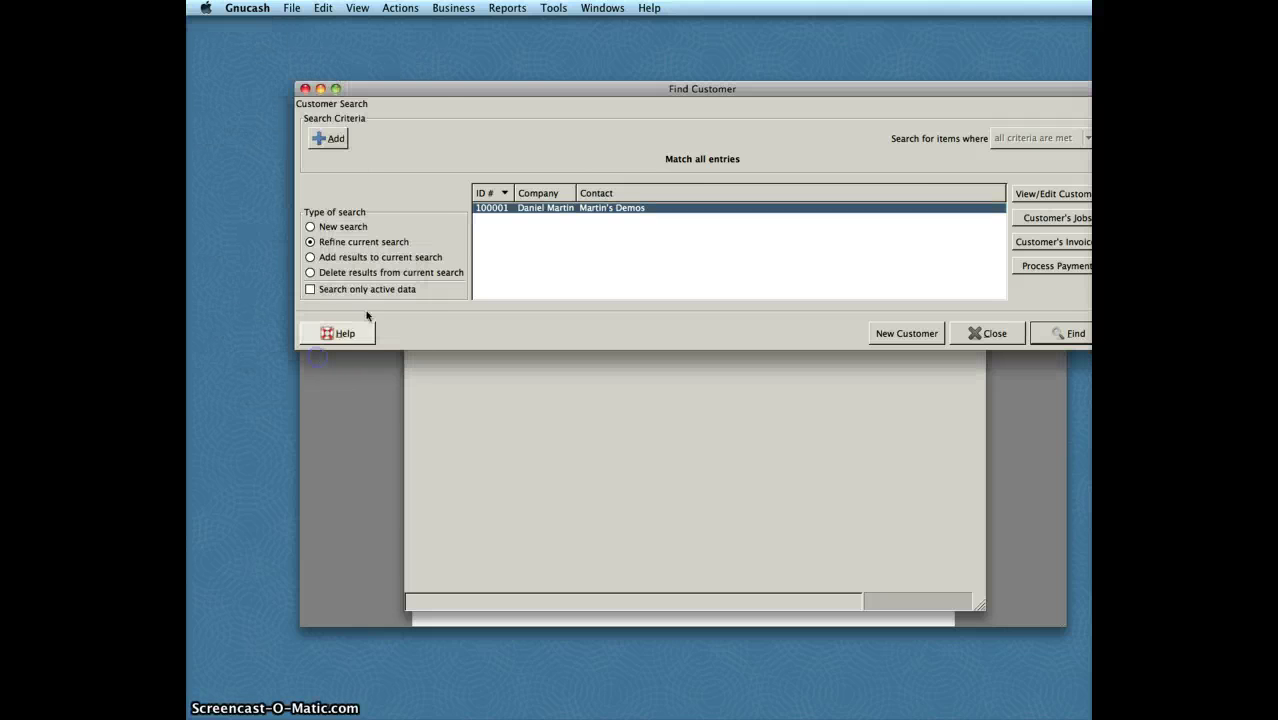
Search for vendors whose company name contains "social"
click(453, 8)
mouse_move(458, 39)
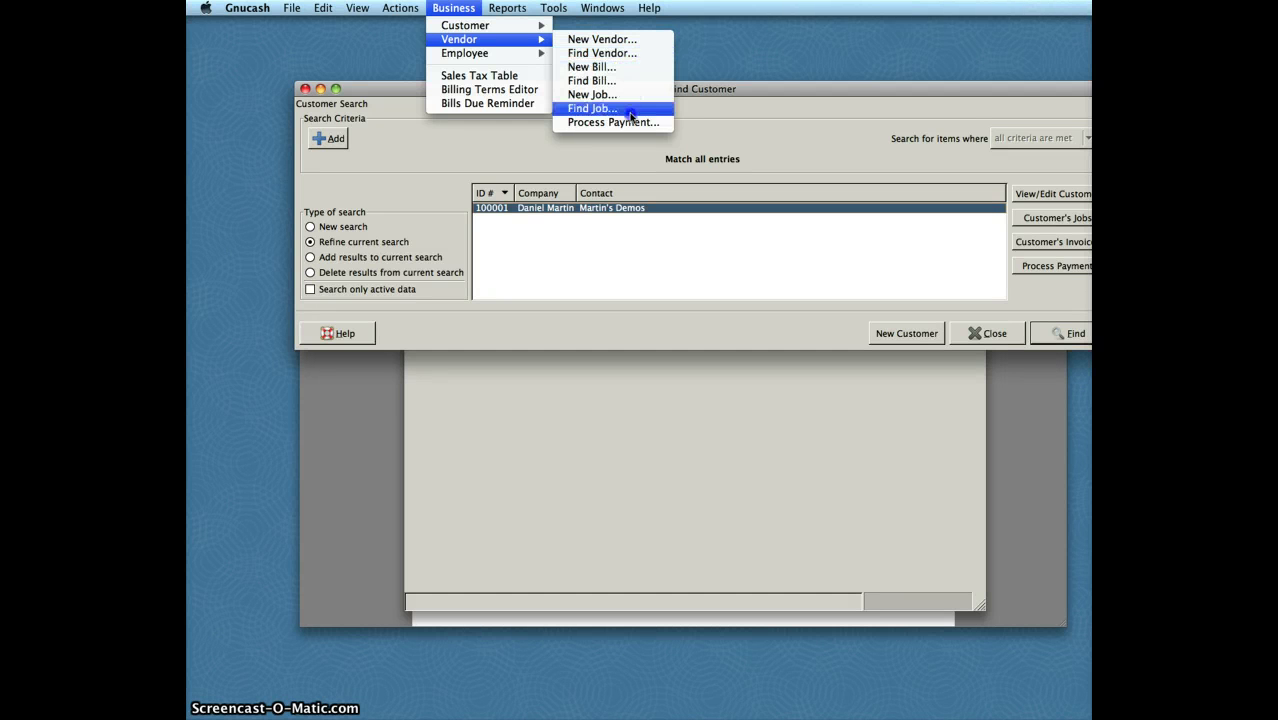
click(633, 53)
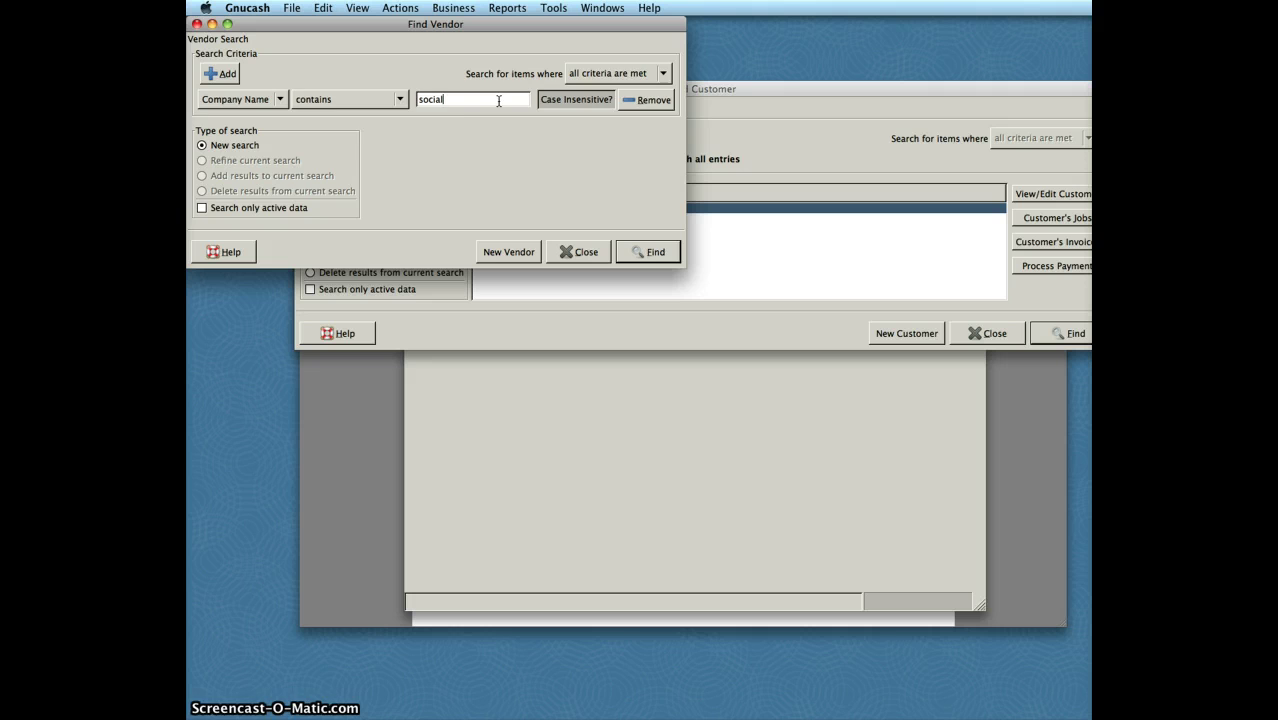
key(Return)
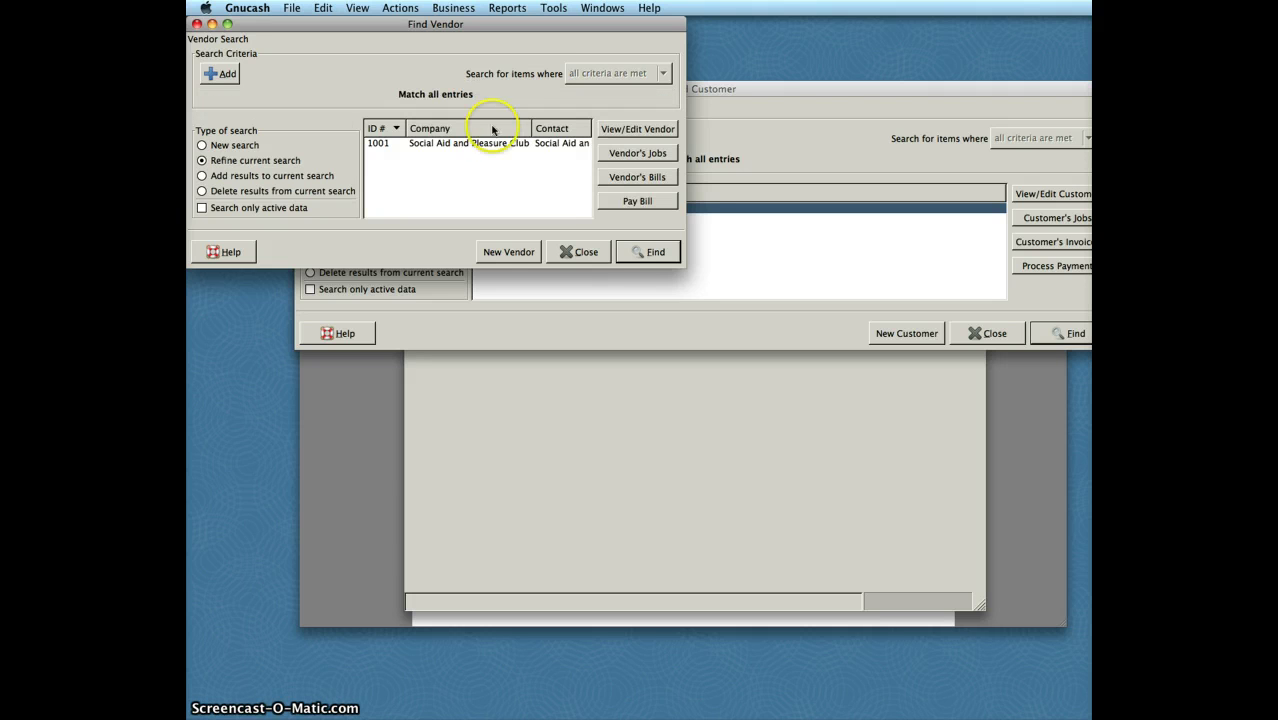
Review the record of the vendor Social Aid and Pleasure Club, accept it, and close the vendor search
click(492, 147)
double_click(492, 147)
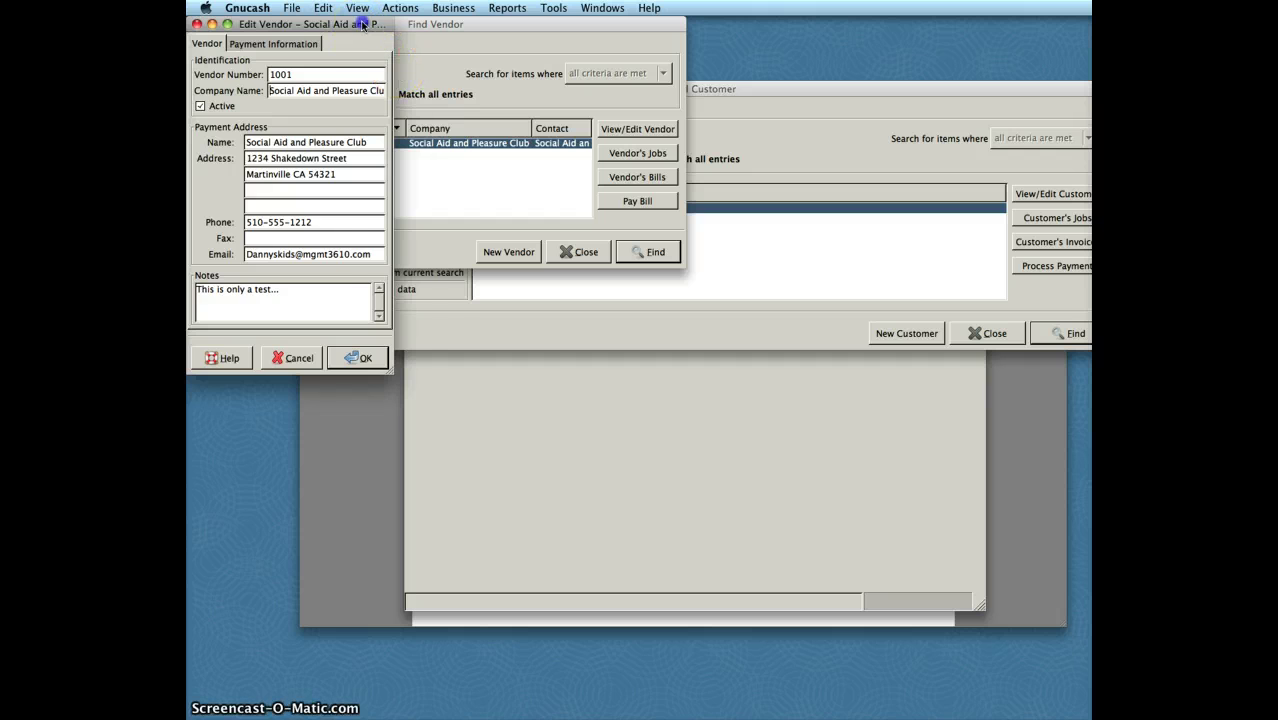
drag(360, 25, 414, 40)
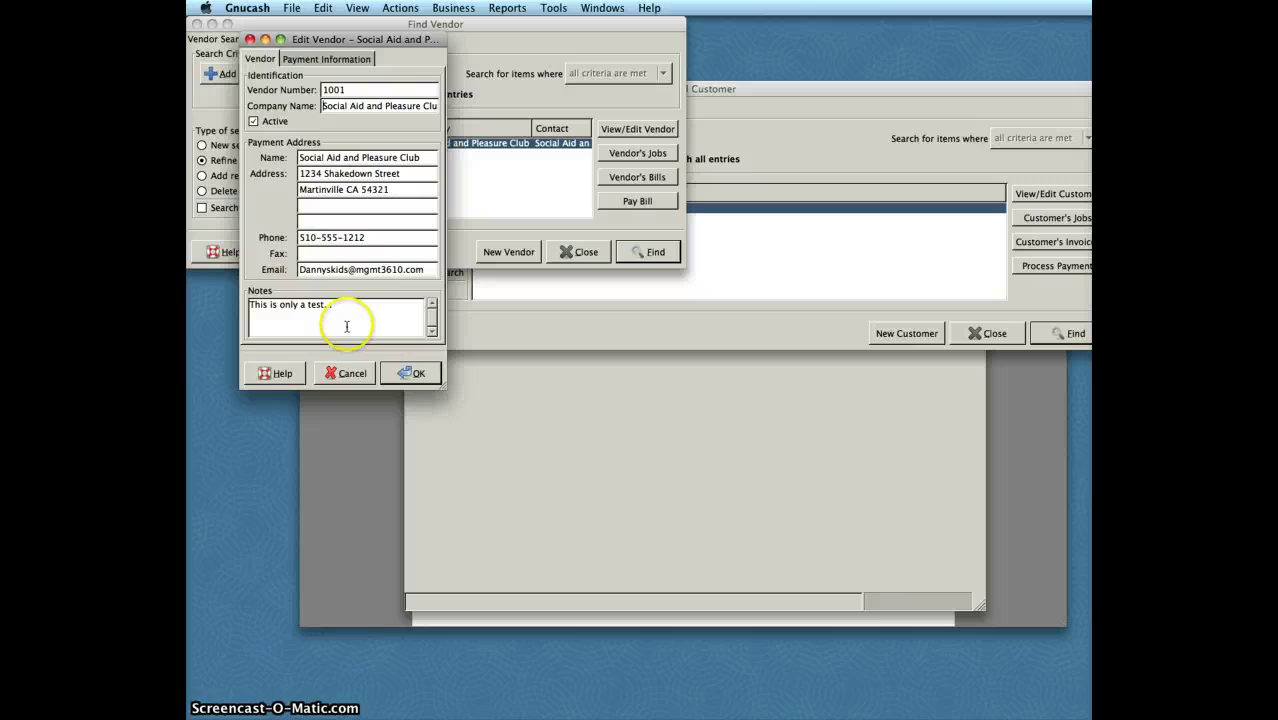
click(393, 373)
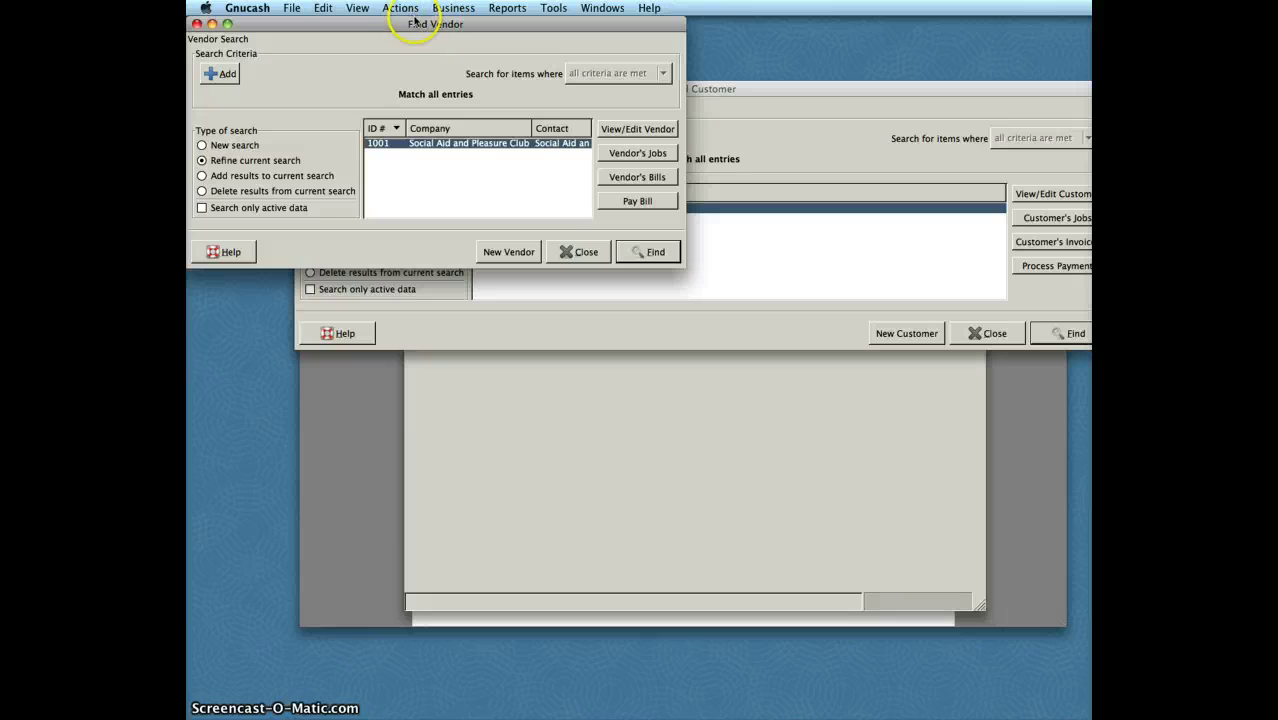
click(579, 251)
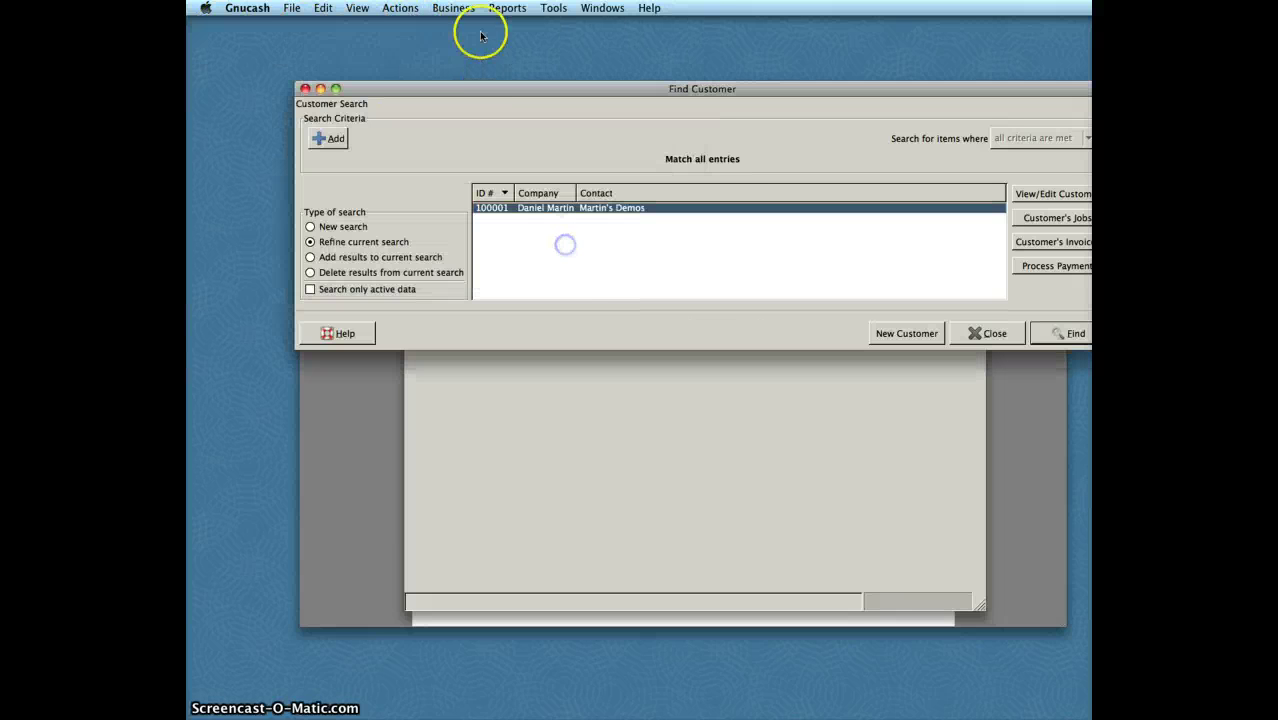
Search for employees whose name contains the employee's first name
click(453, 8)
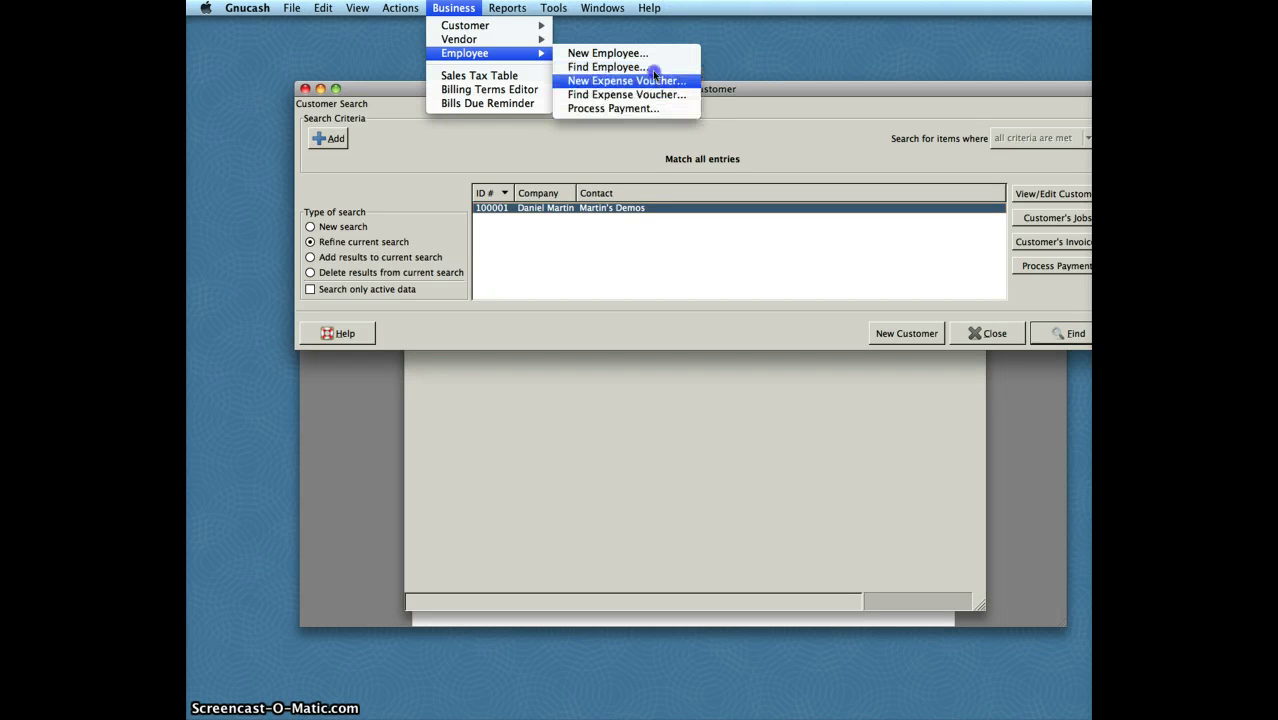
click(655, 68)
click(461, 100)
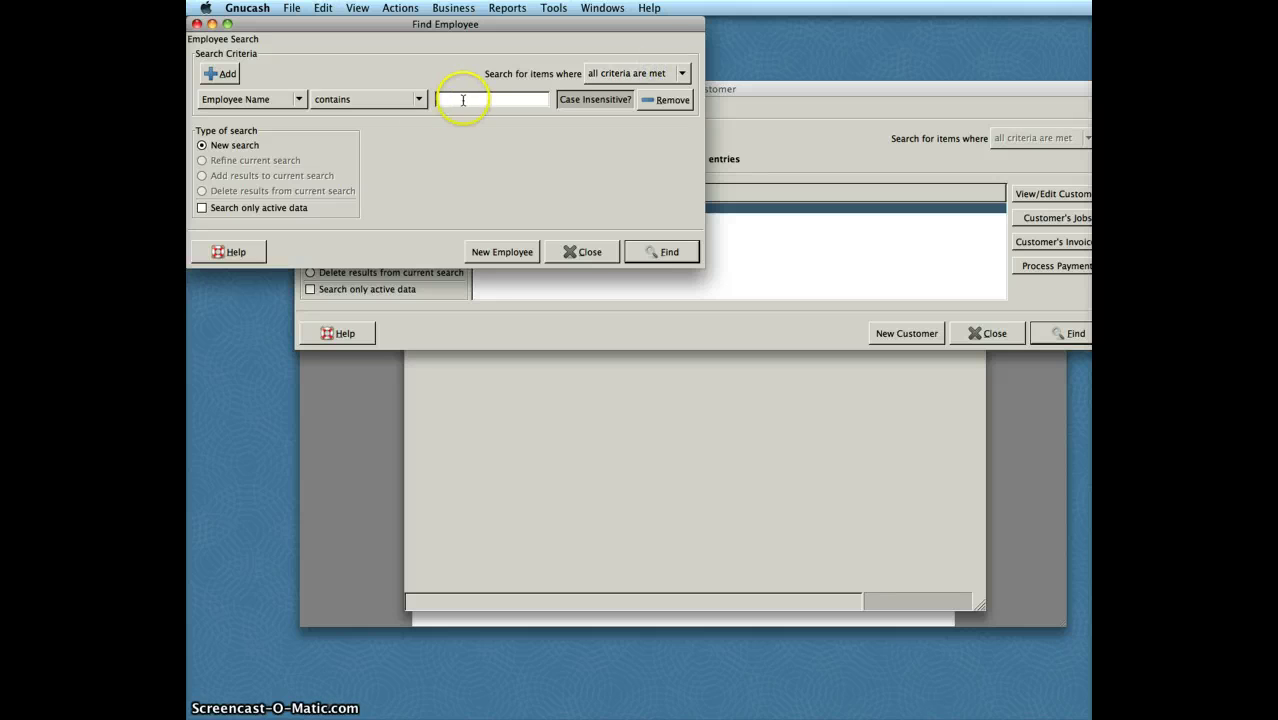
text(larry)
key(Return)
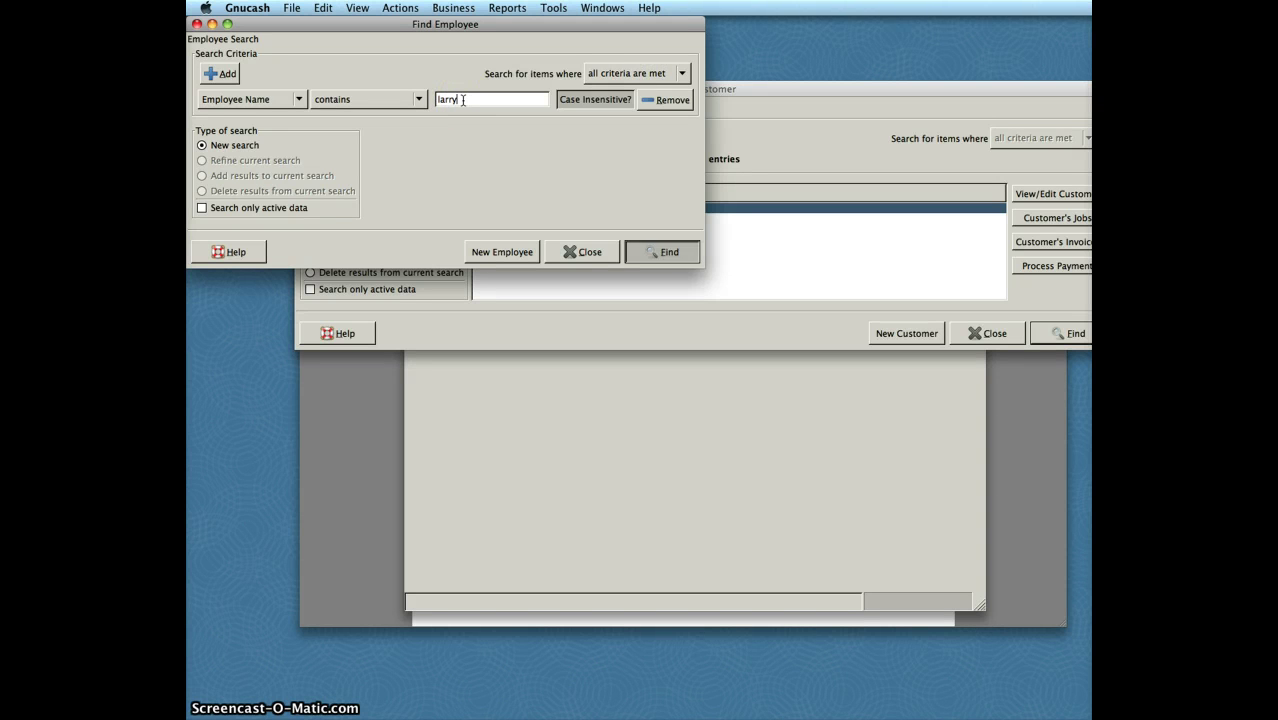
Set the found employee's billing currency to AUD (Australian Dollar), accept the record, and close the employee search
double_click(469, 145)
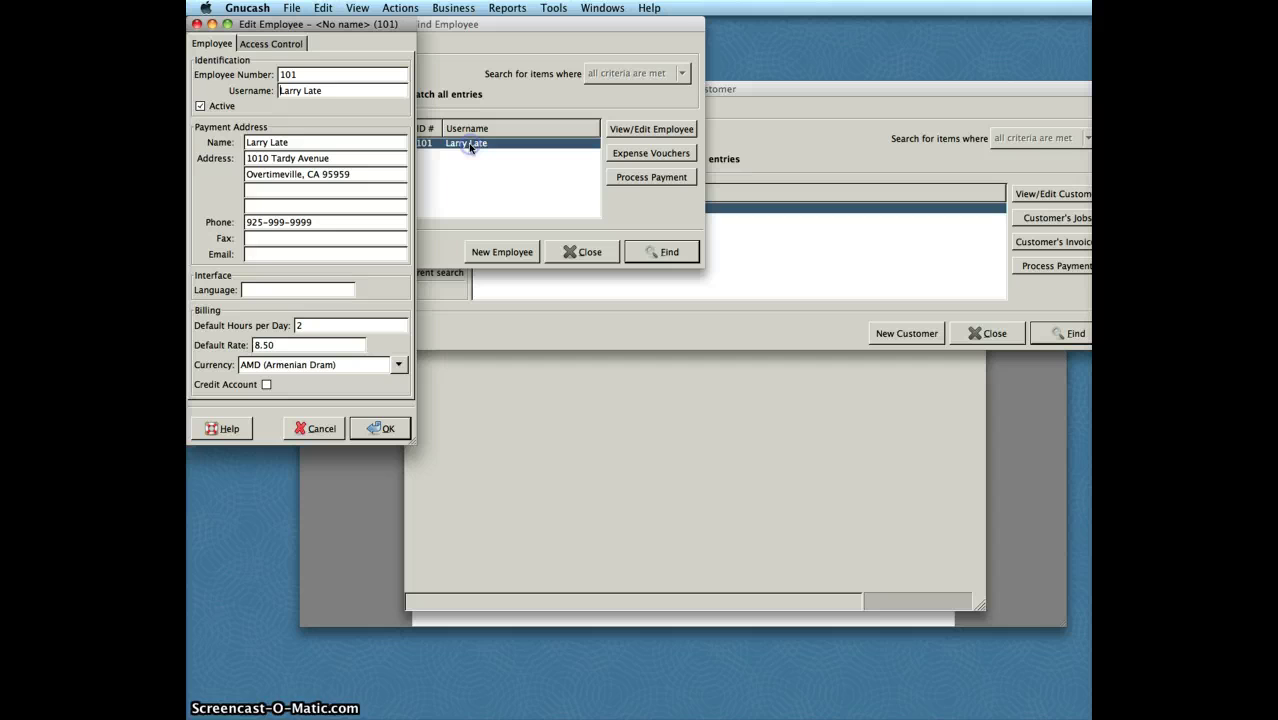
click(399, 368)
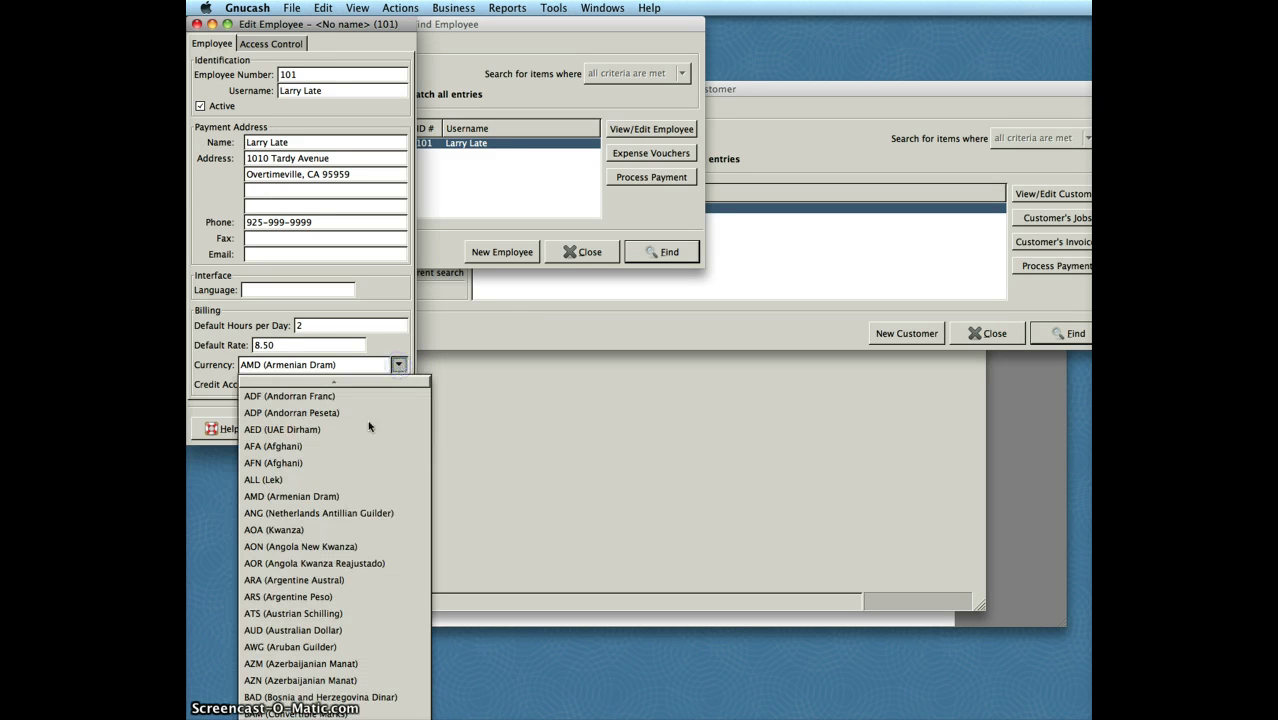
click(326, 631)
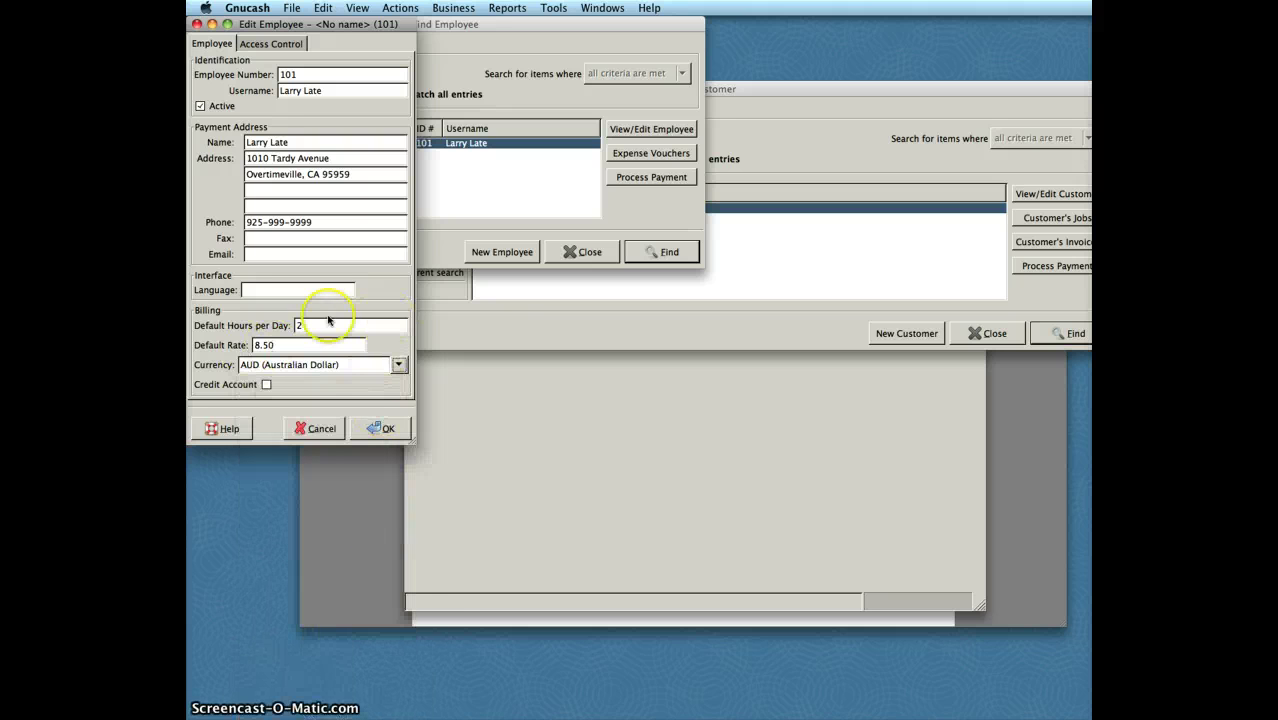
click(366, 429)
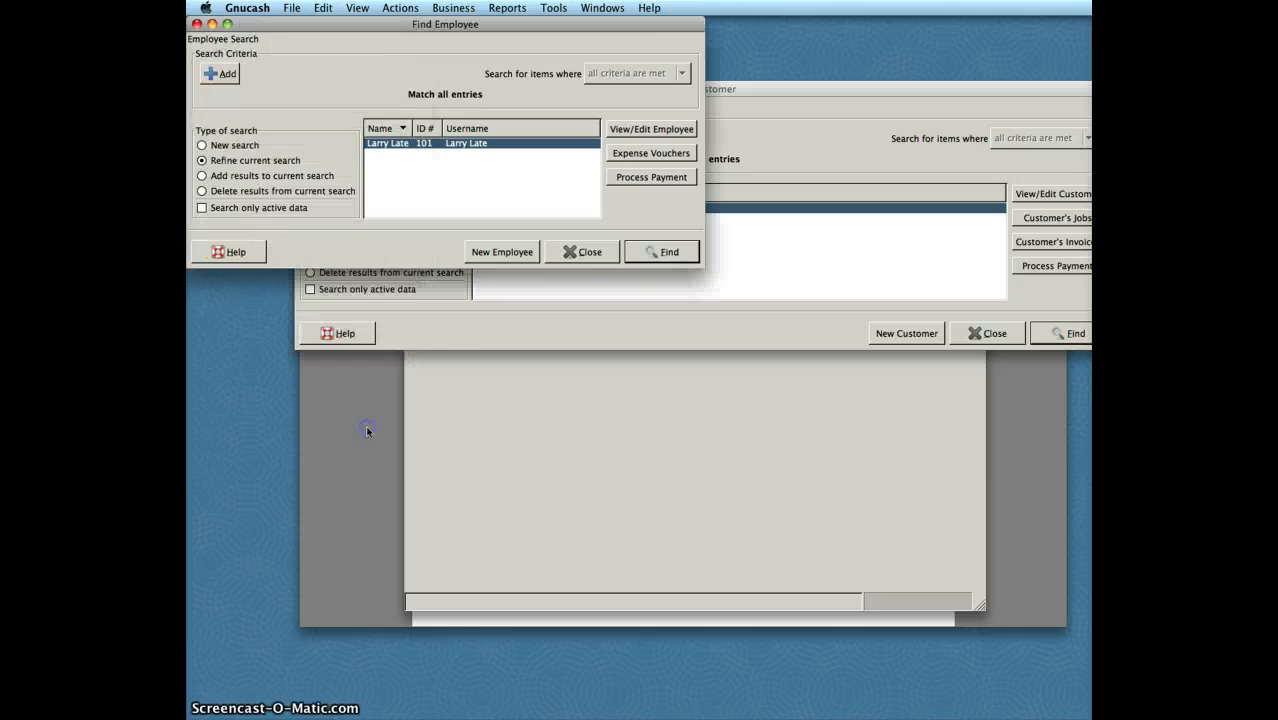
click(586, 253)
Browse the remaining business functions and close the Find Customer window
click(458, 8)
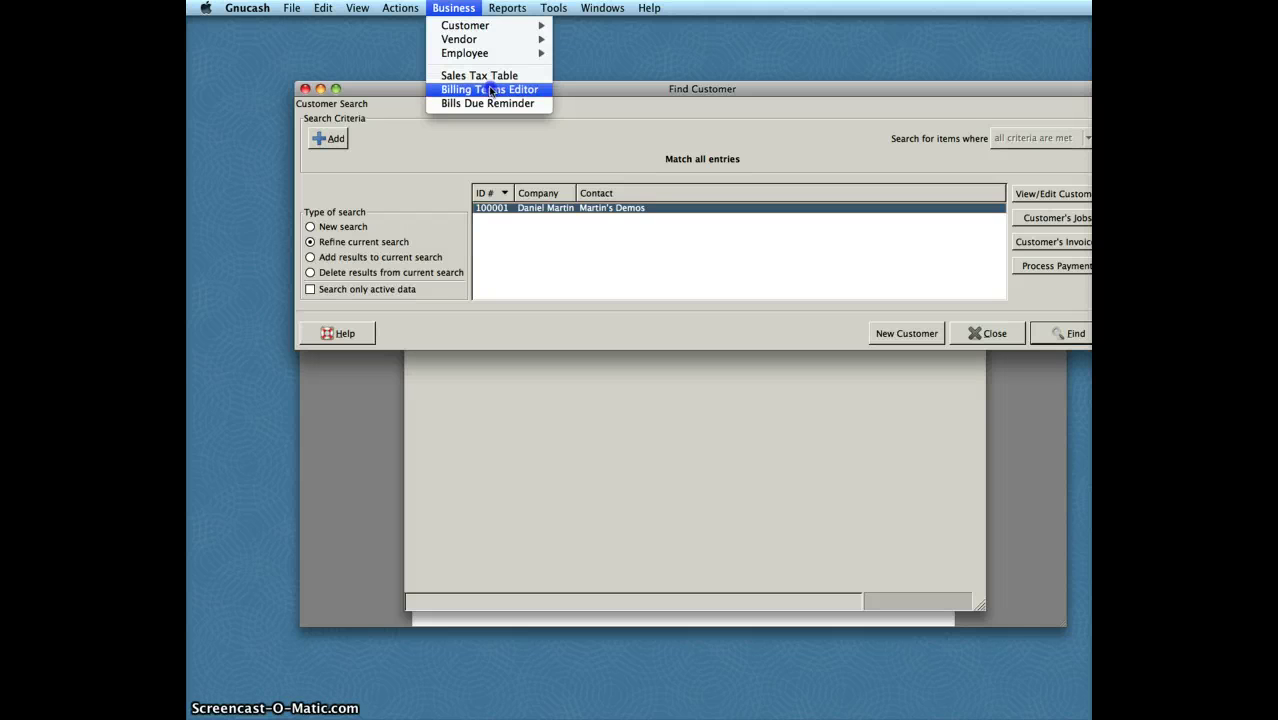
click(464, 9)
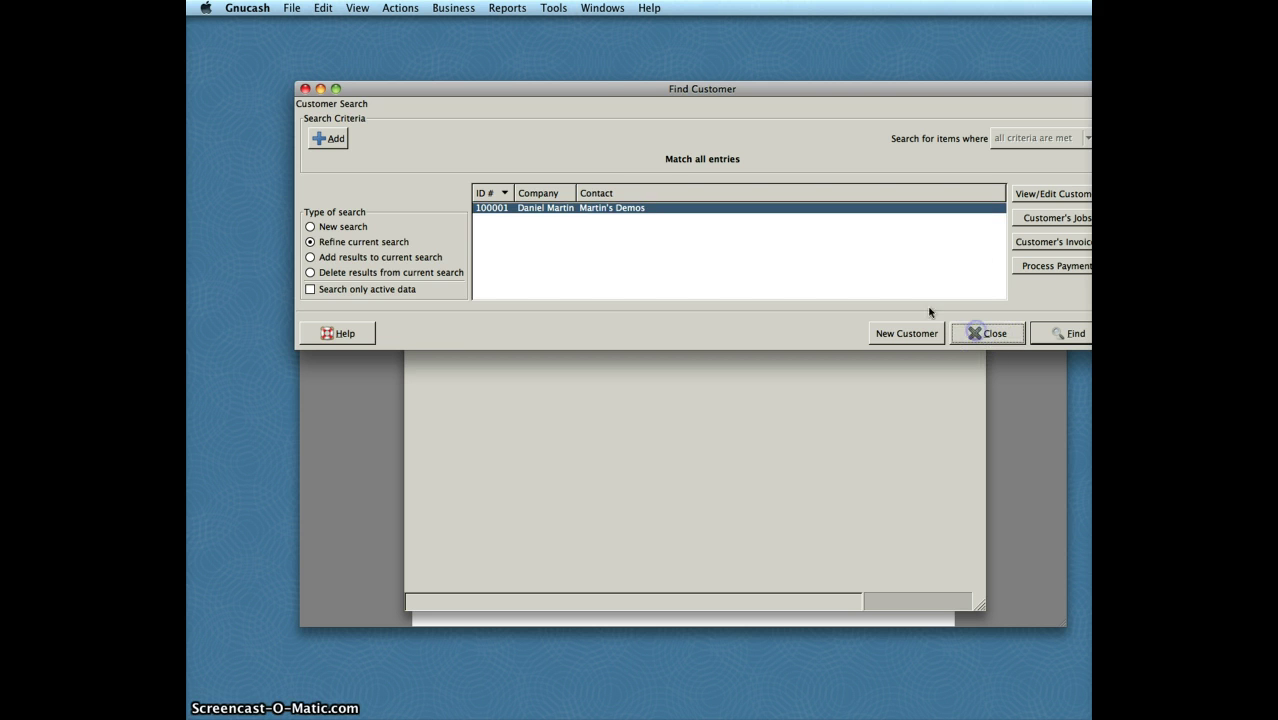
drag(562, 86, 491, 87)
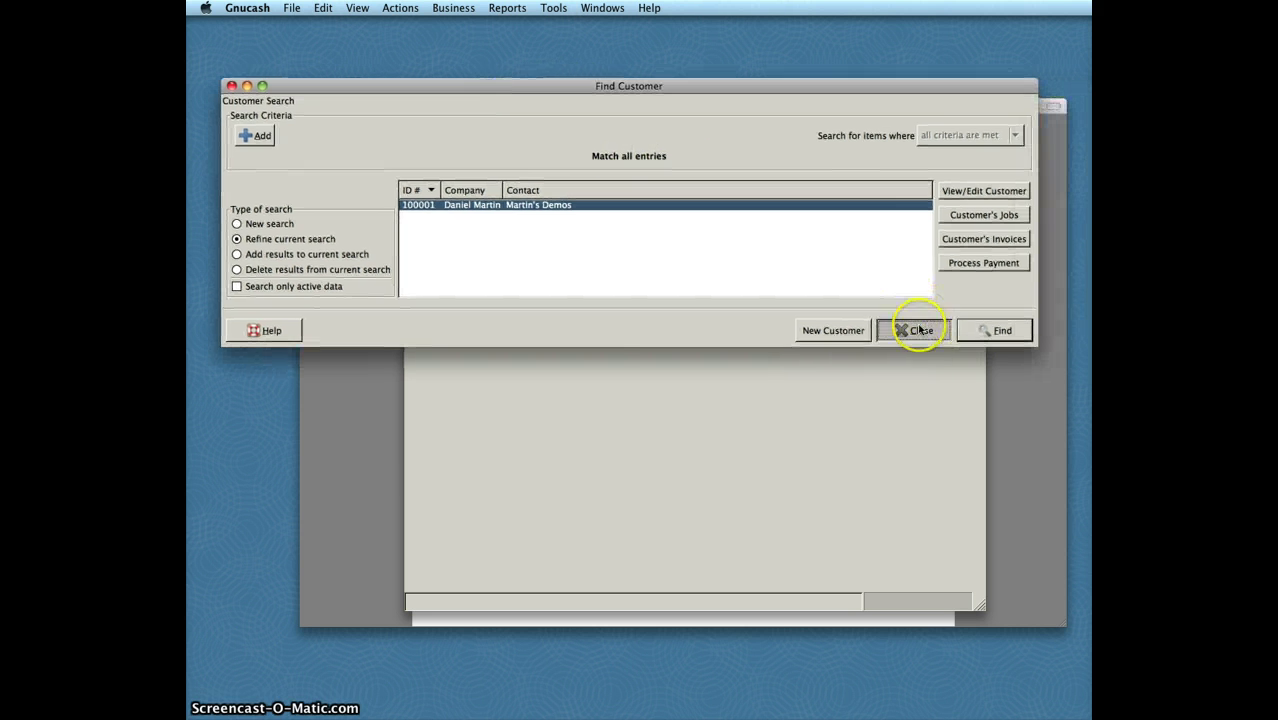
click(914, 330)
Generate the Cash Flow report from the income and expense reports
click(450, 10)
mouse_move(516, 10)
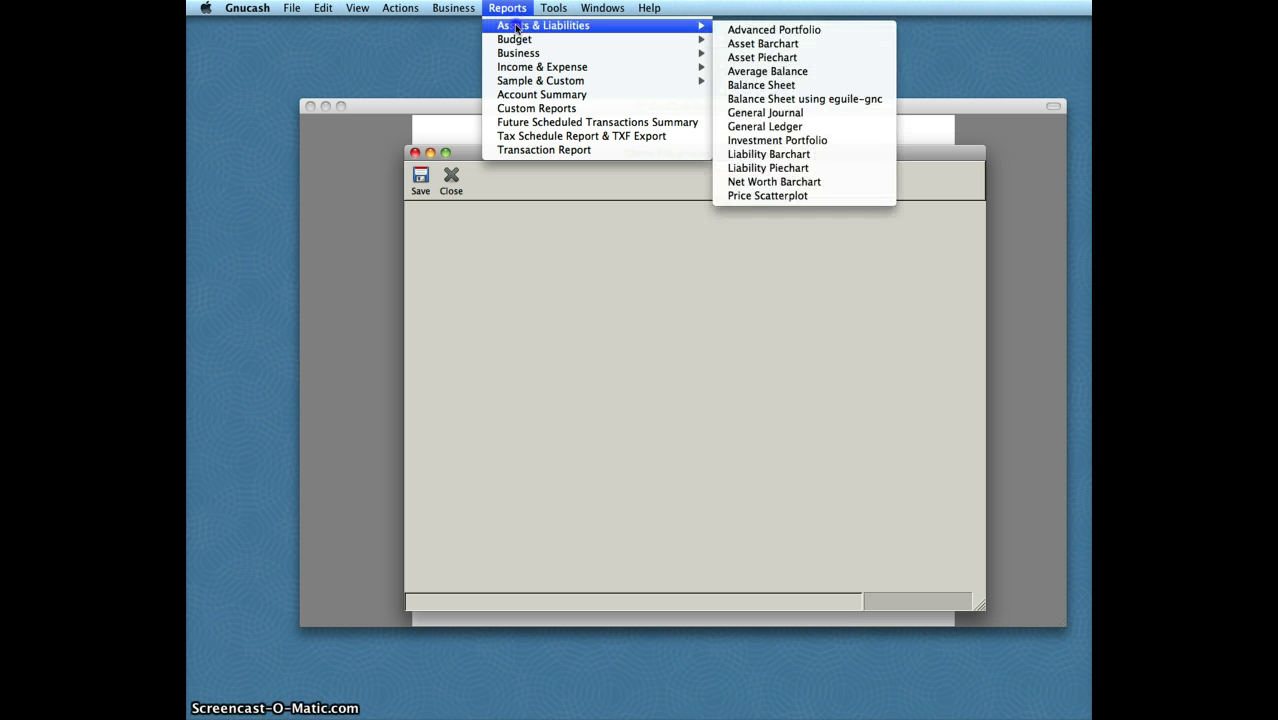
mouse_move(517, 51)
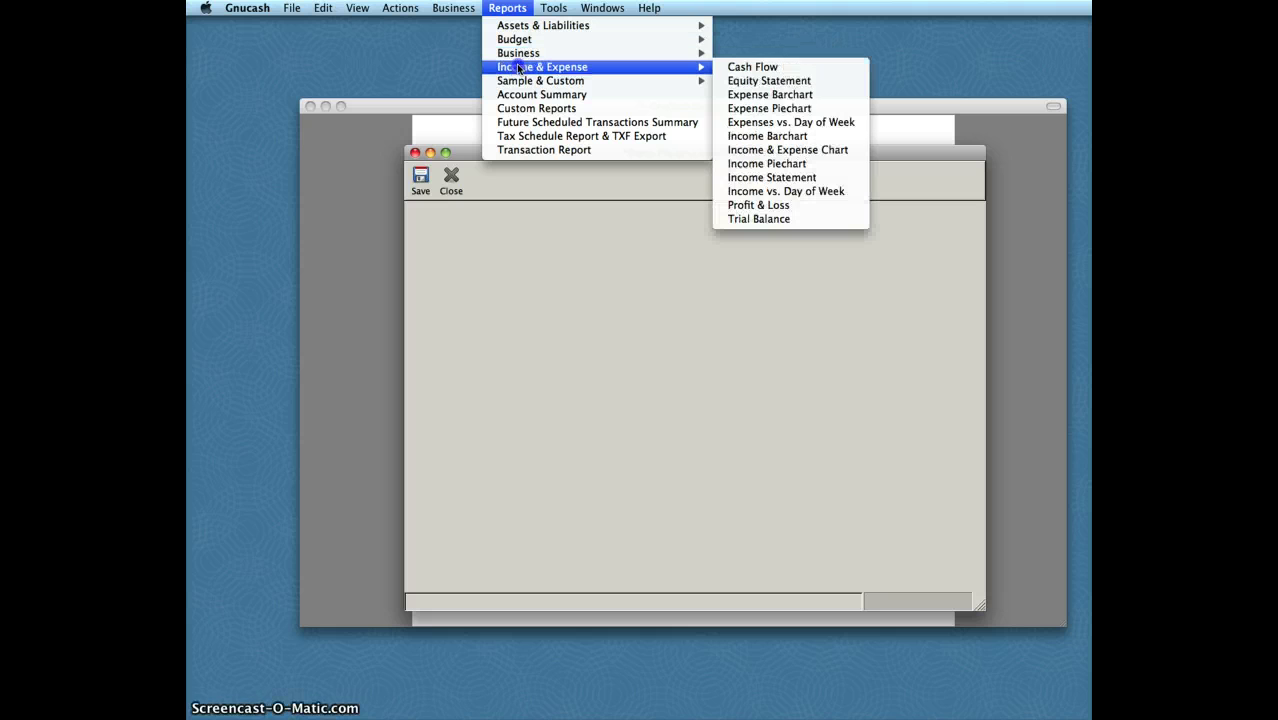
click(736, 68)
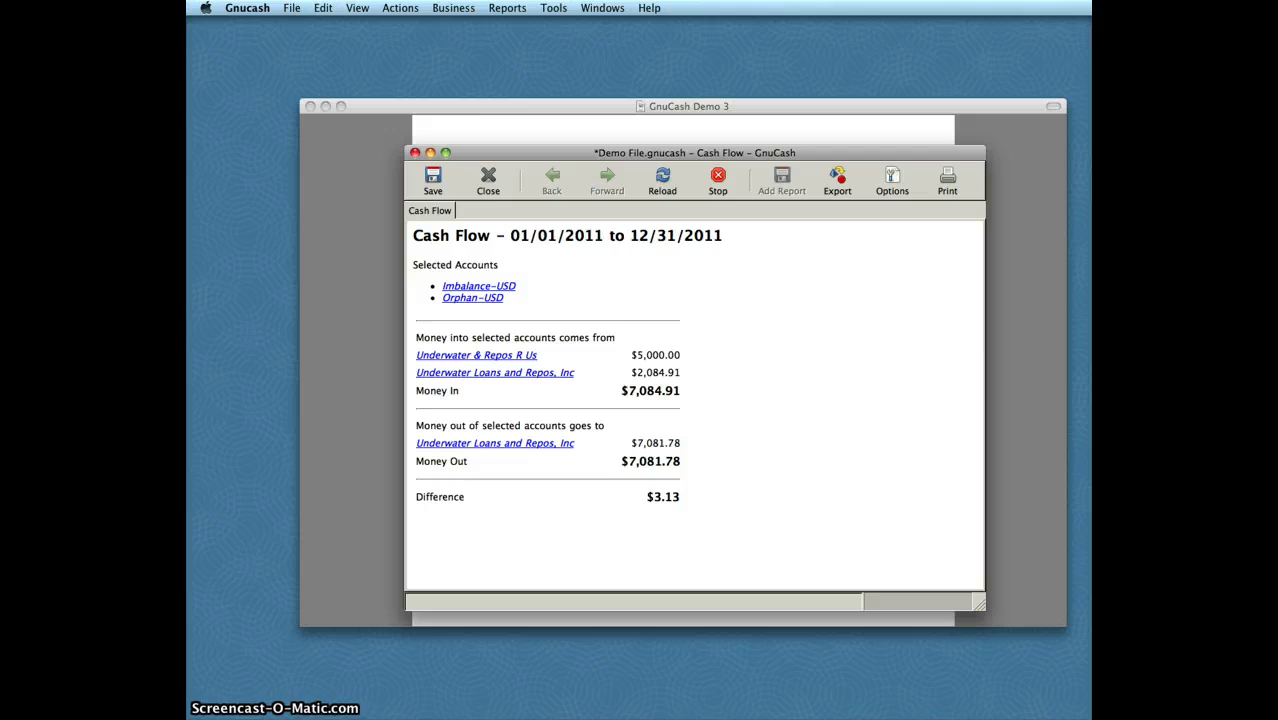
Review the Imbalance-USD and Underwater Loans and Repos, Inc registers linked from the Cash Flow report, closing each one
key(super+Tab)
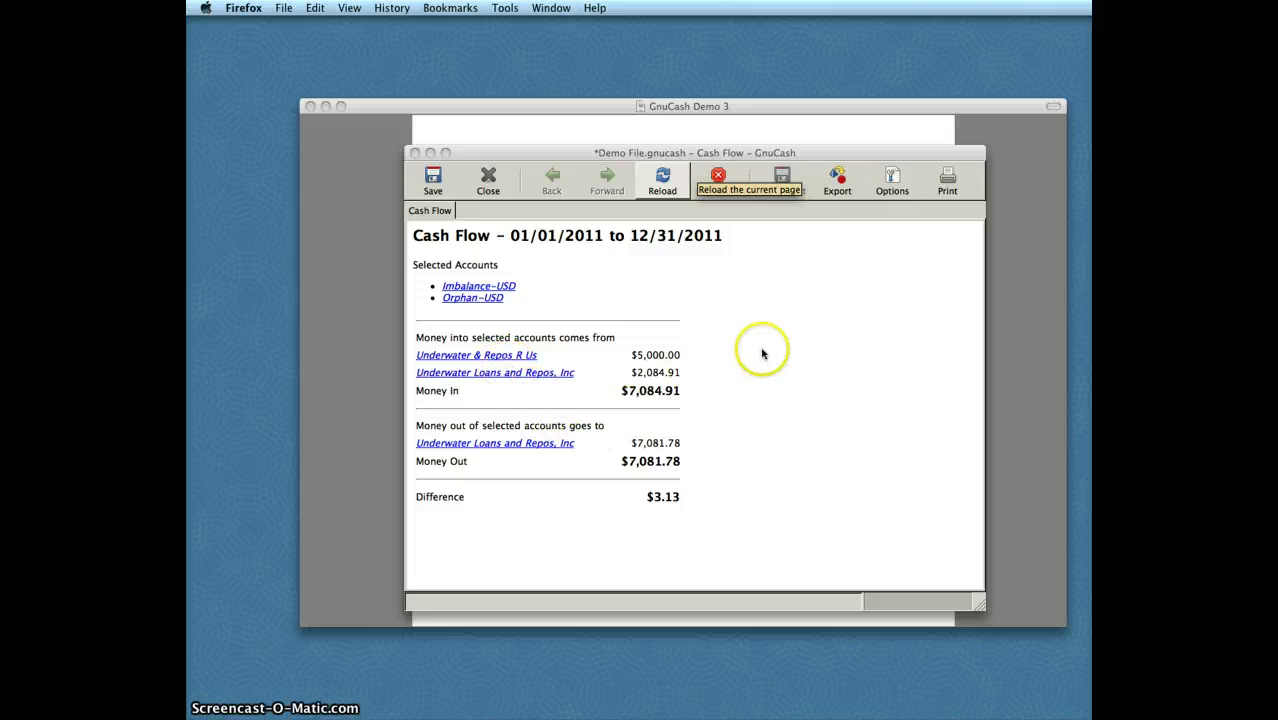
click(505, 287)
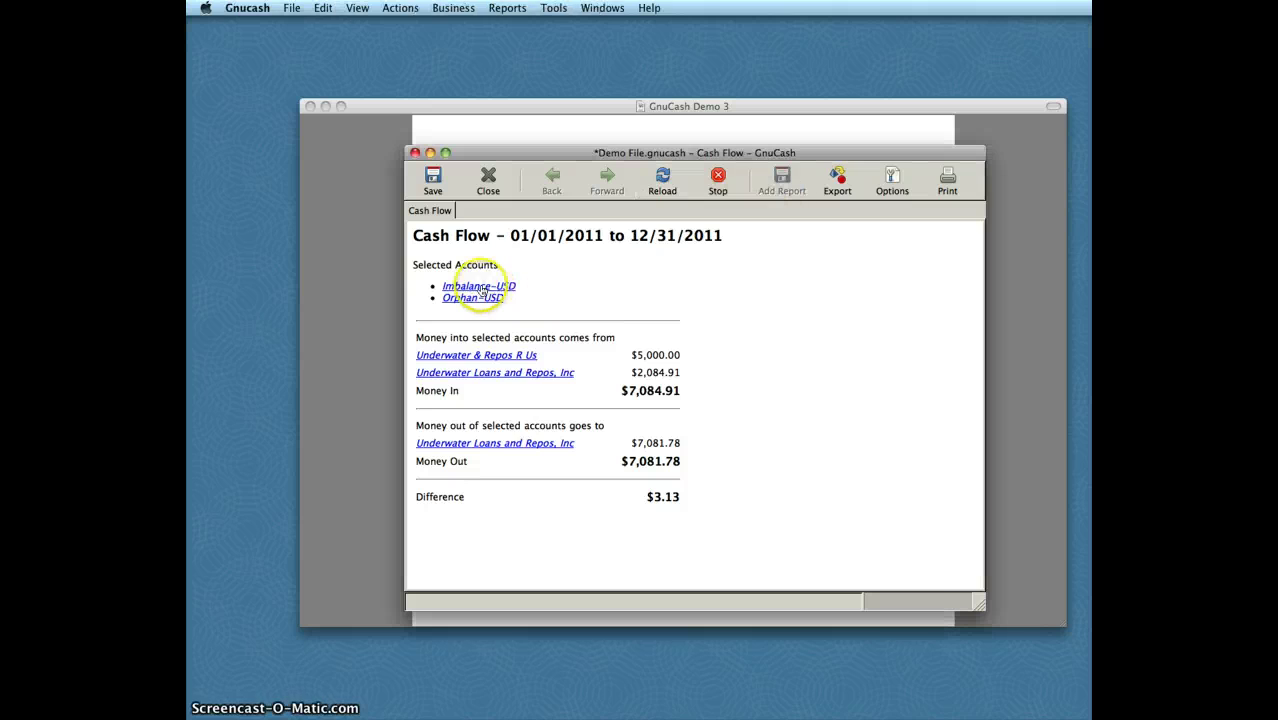
click(481, 287)
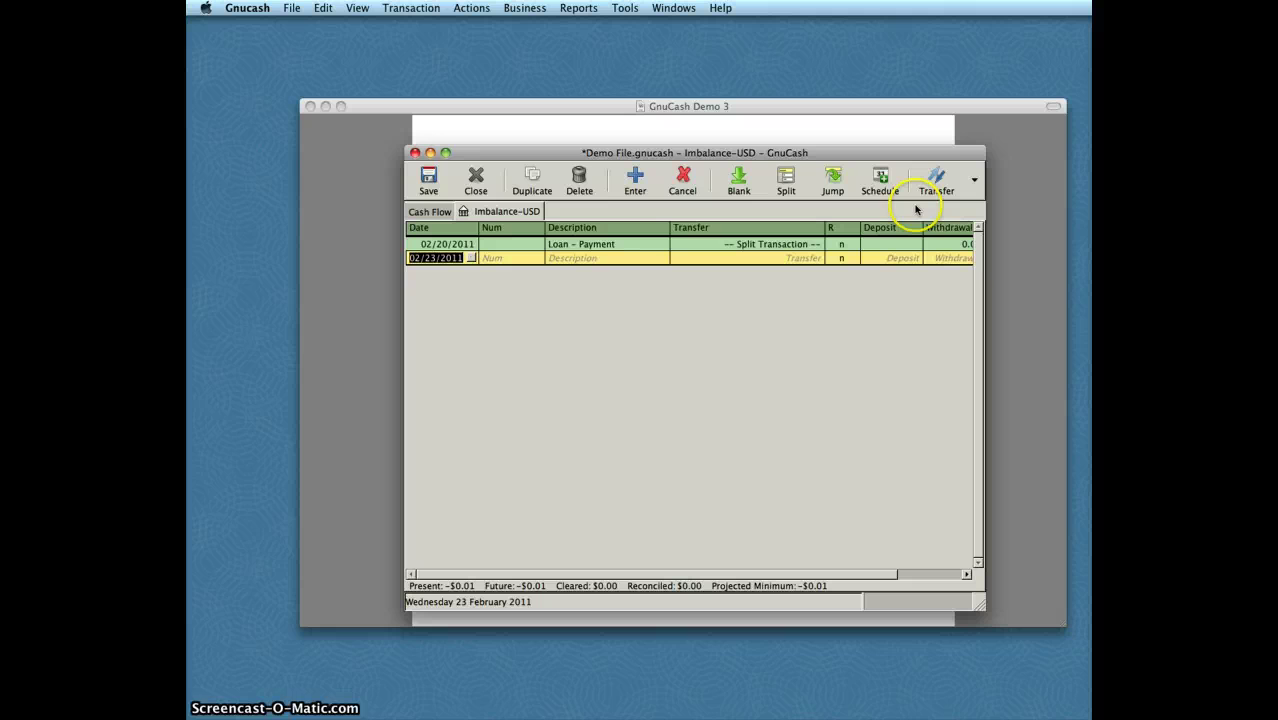
click(478, 183)
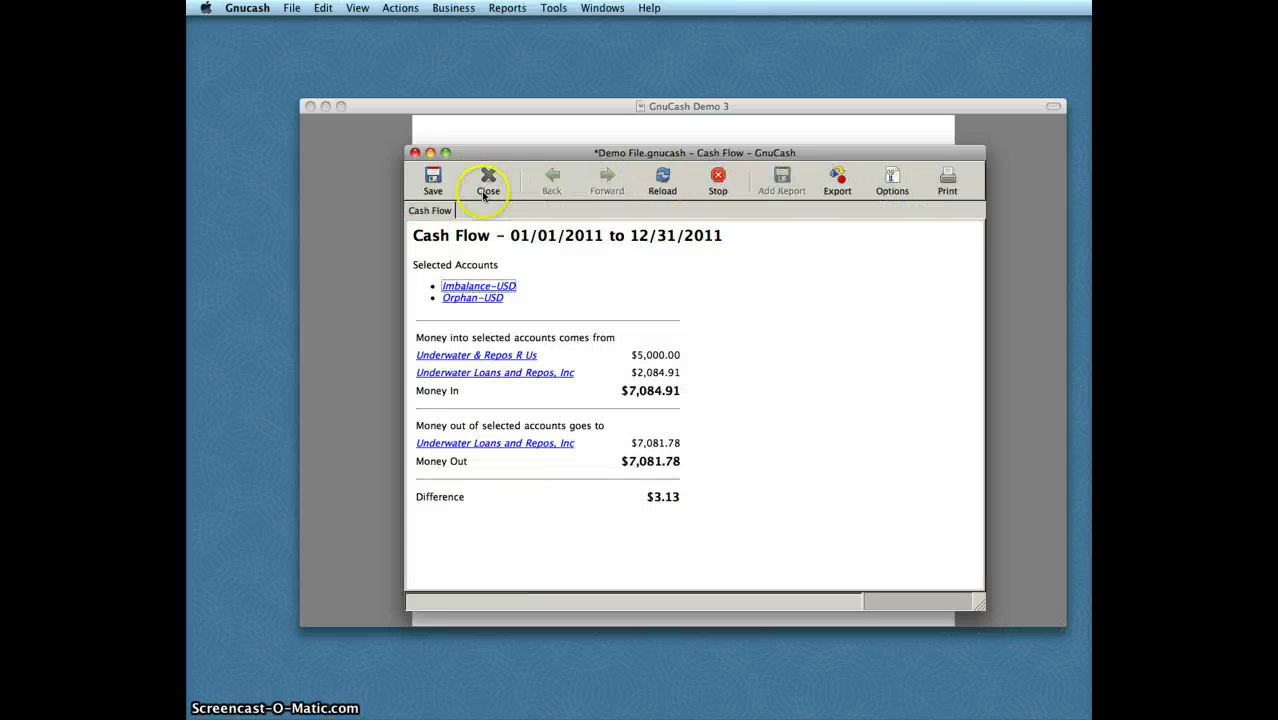
click(507, 373)
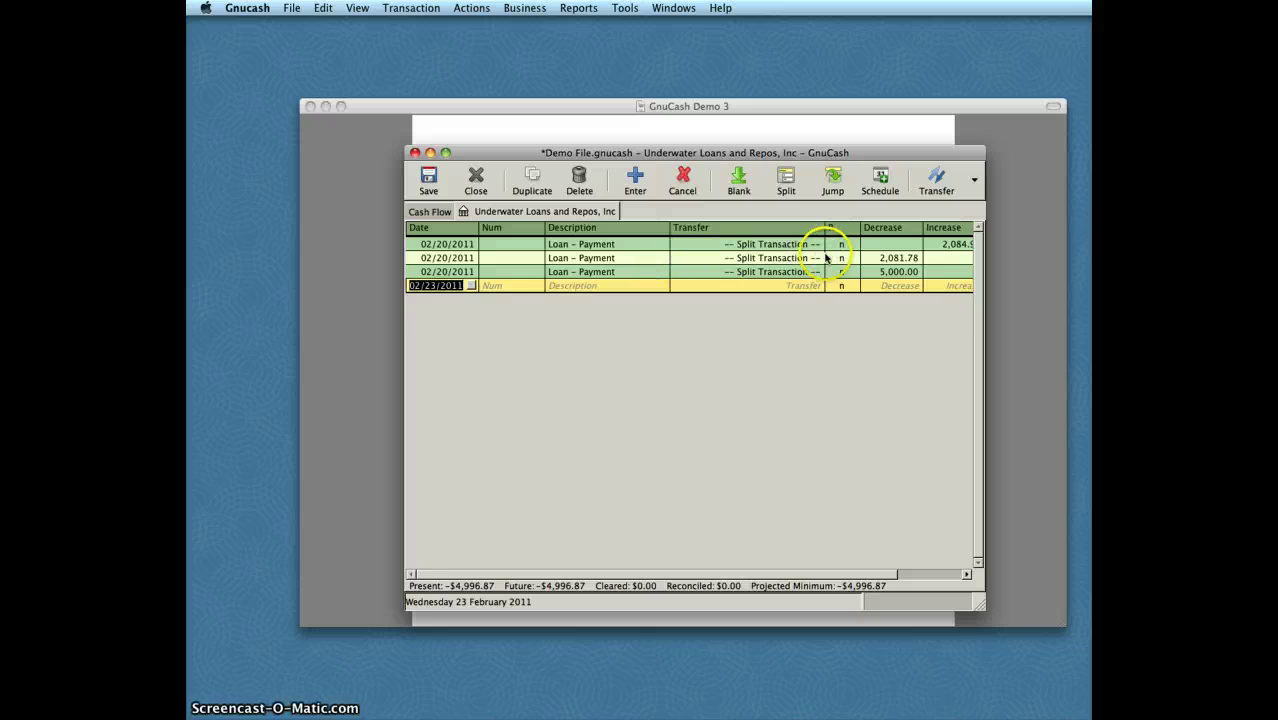
click(476, 183)
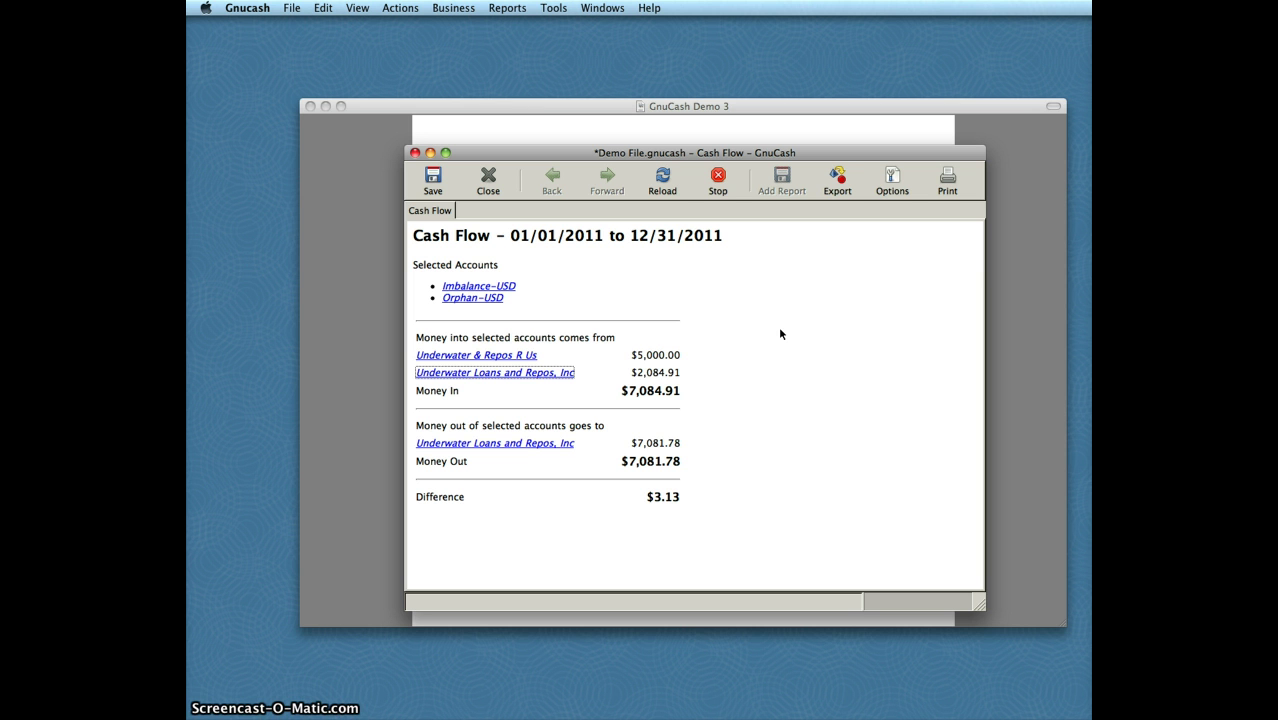
Export the Cash Flow report to the Desktop as an HTML file named Wednesday, overwriting the existing file
click(838, 178)
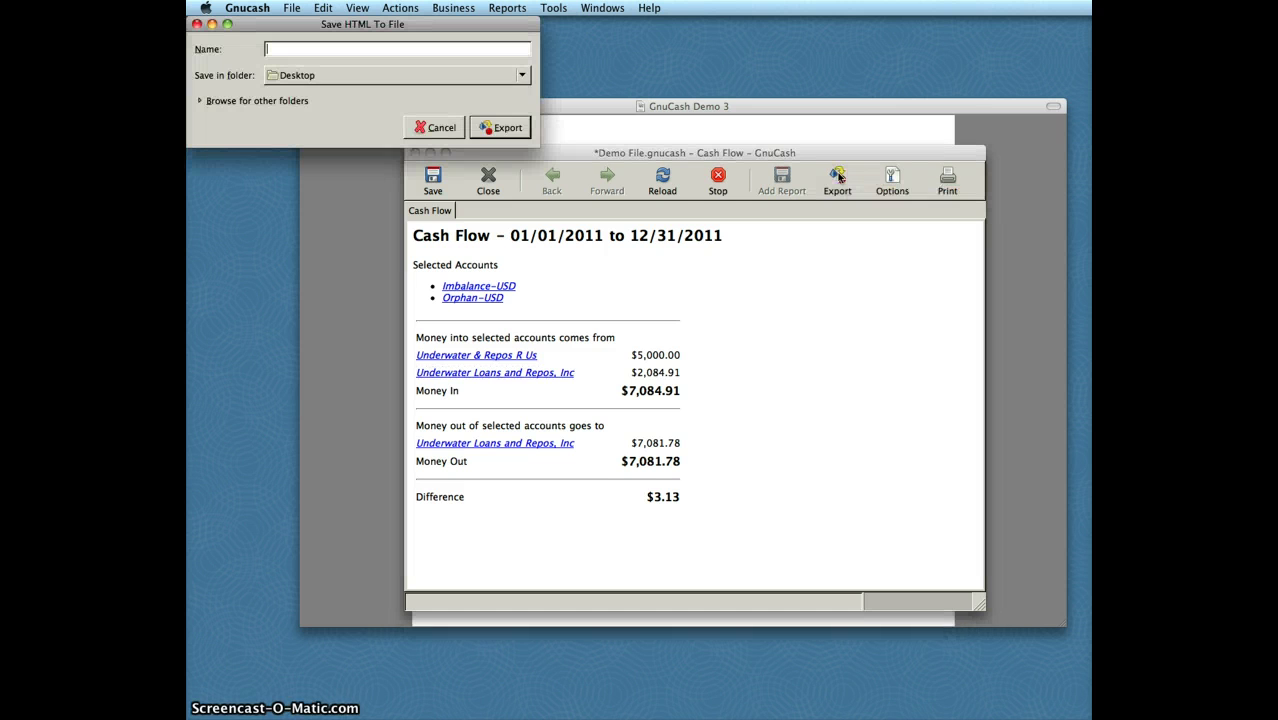
text(Wednesday)
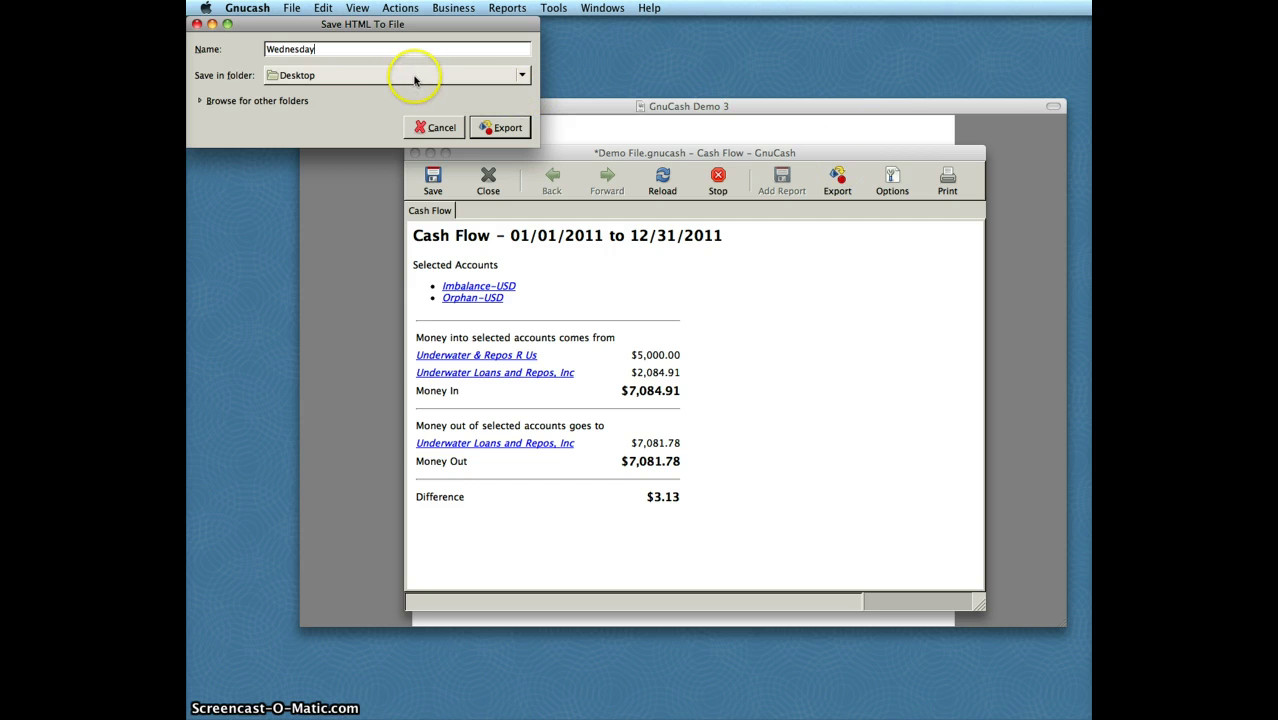
click(505, 128)
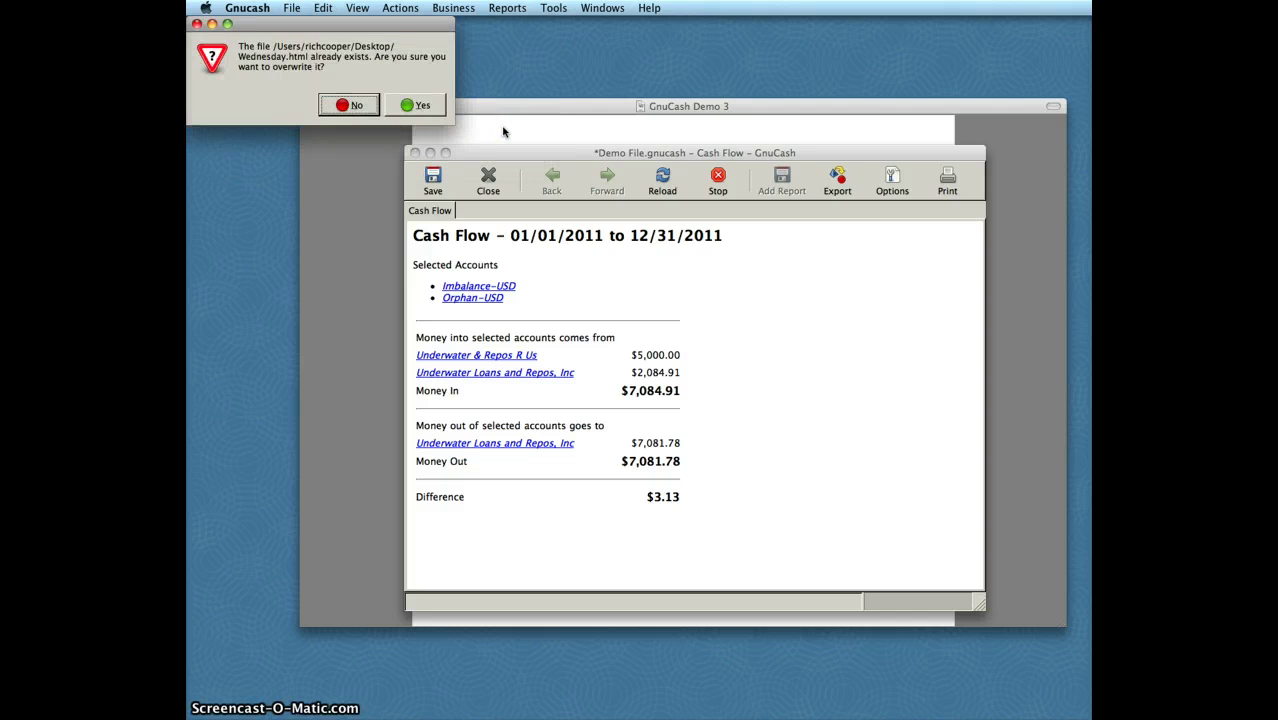
click(413, 104)
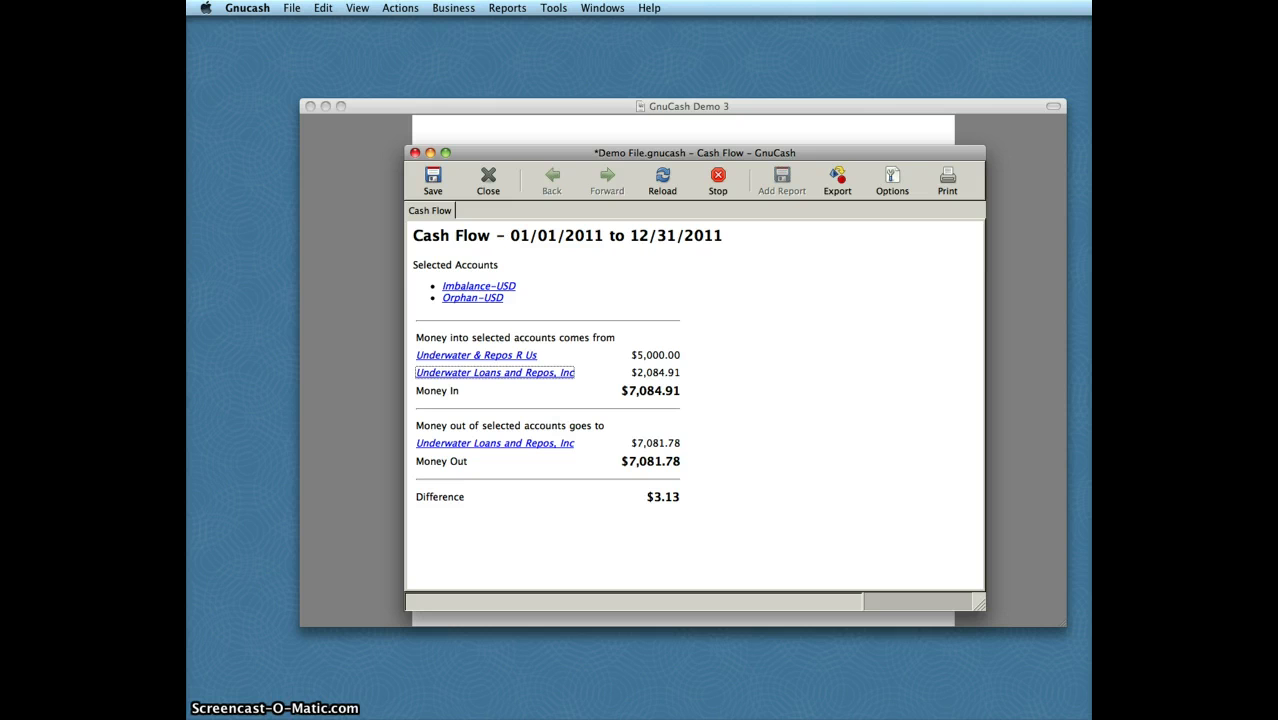
Switch to Firefox to view the exported Cash Flow report, close it, and close the report in GnuCash
key(super+Tab)
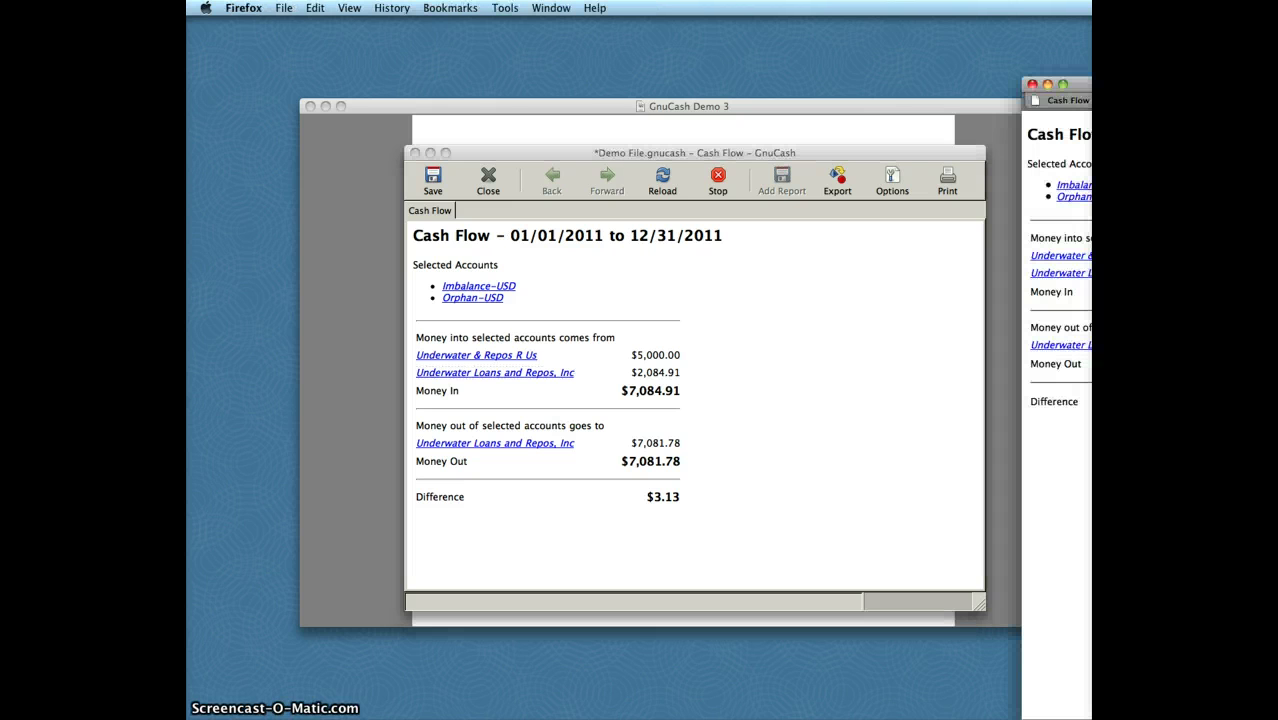
drag(1080, 85, 607, 55)
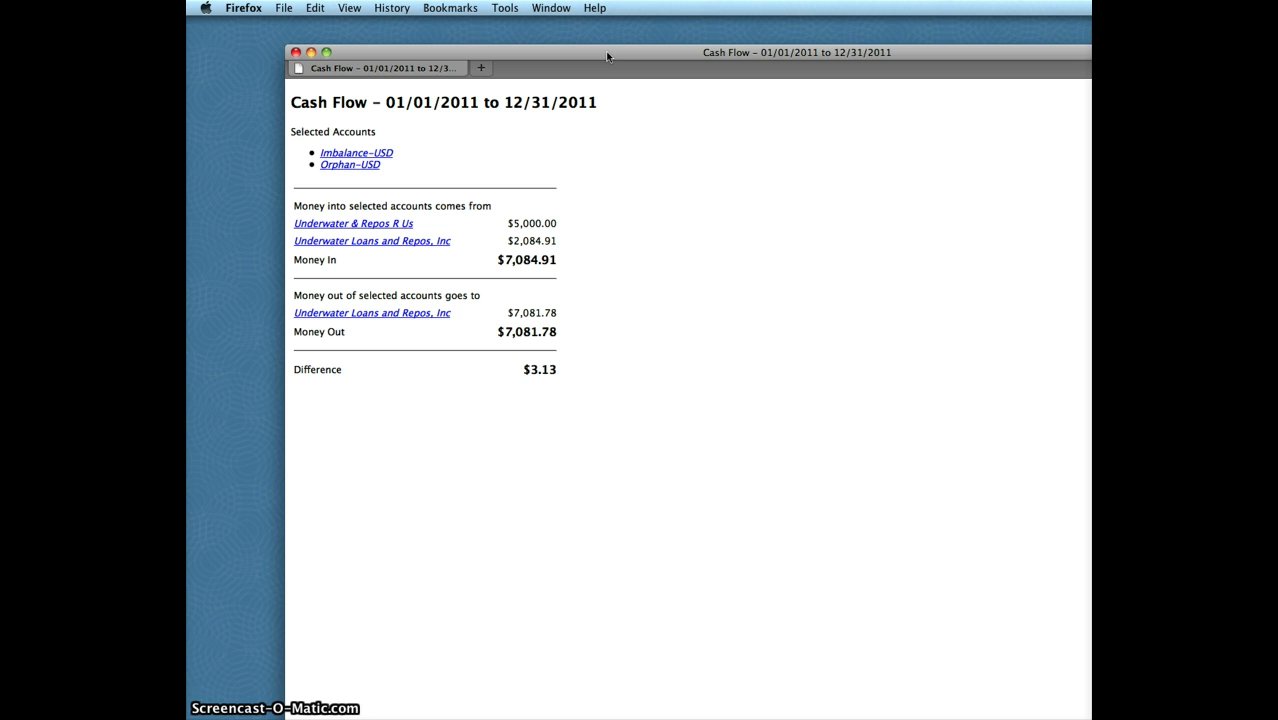
click(296, 52)
click(588, 150)
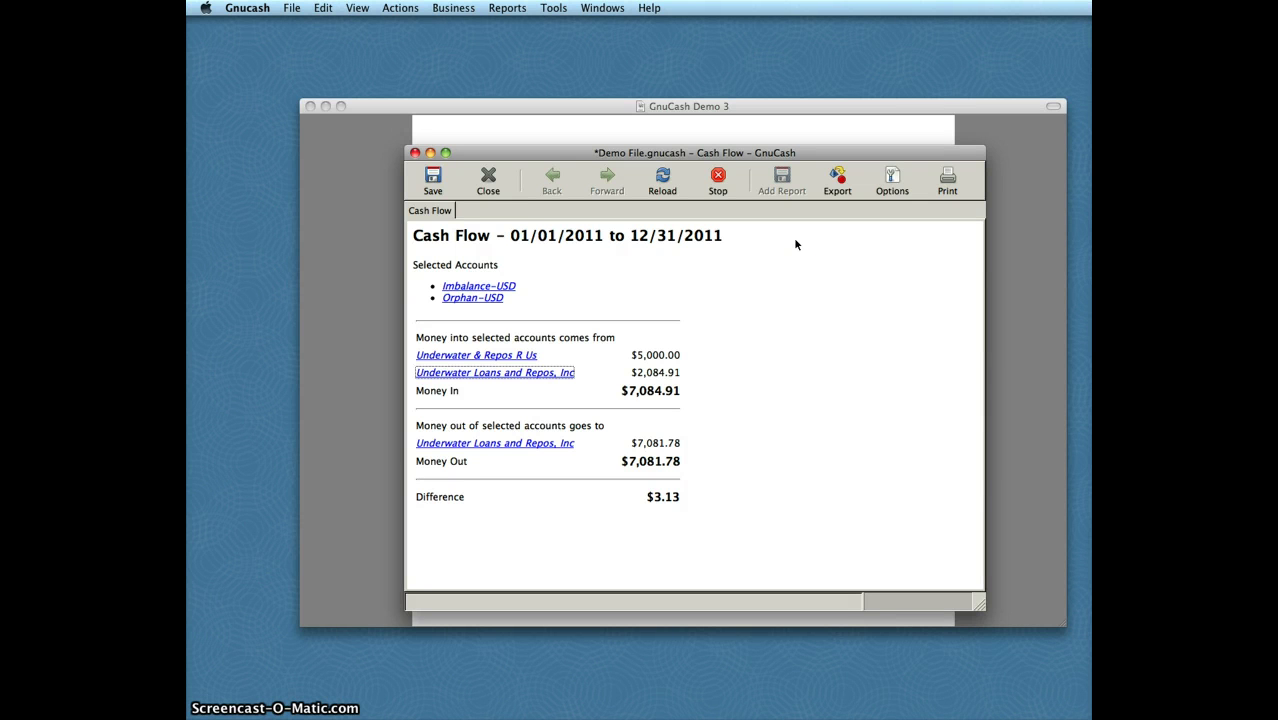
click(486, 181)
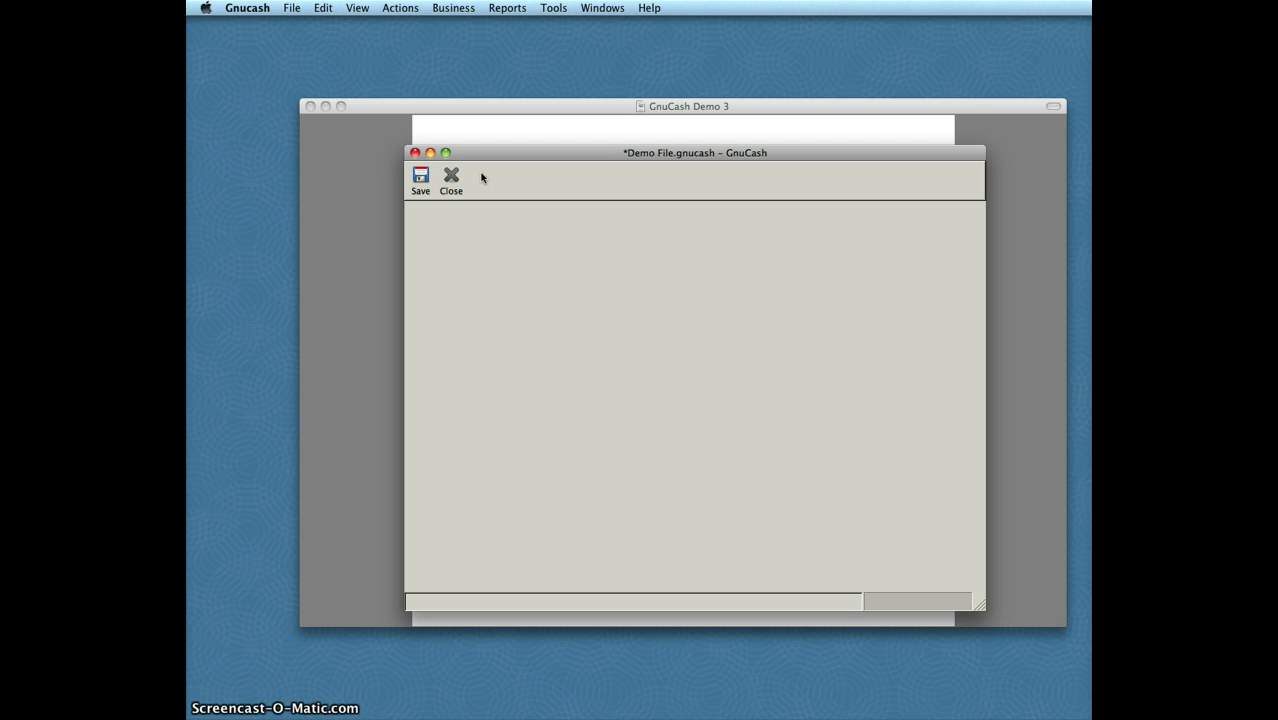
Open the Financial Calculator, look over its calculation fields and payment options, and close it
click(556, 8)
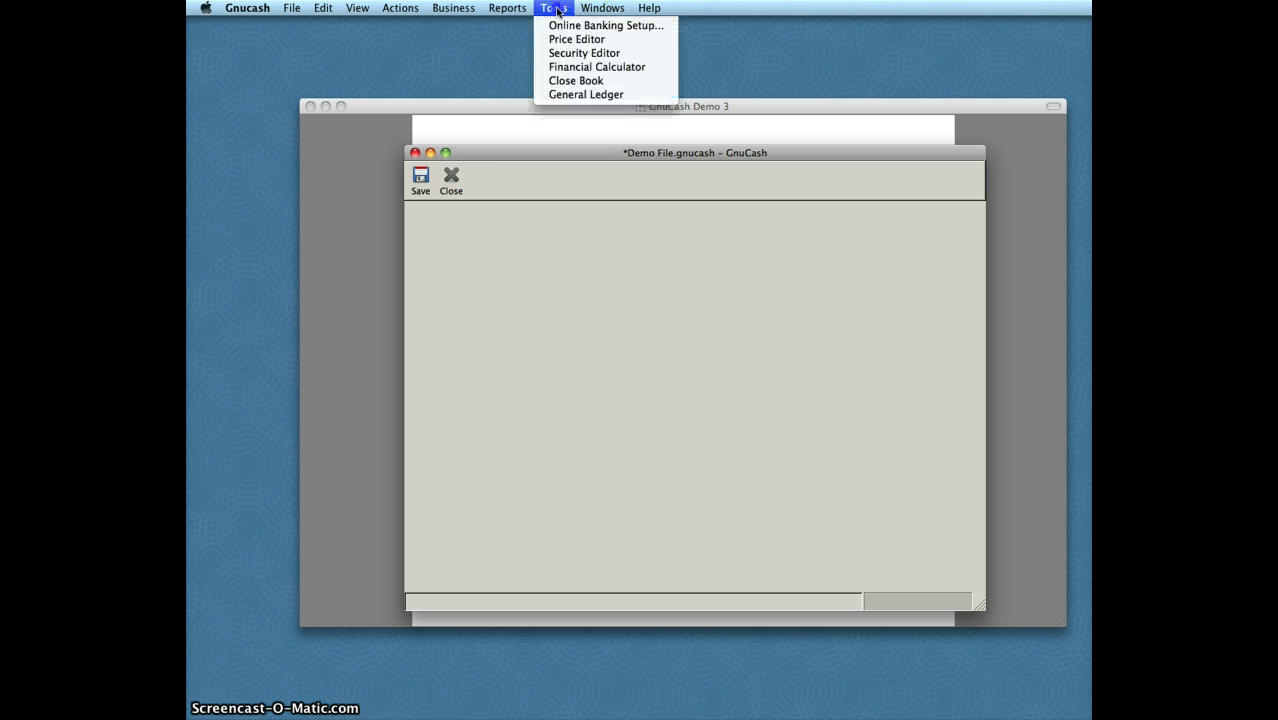
click(578, 67)
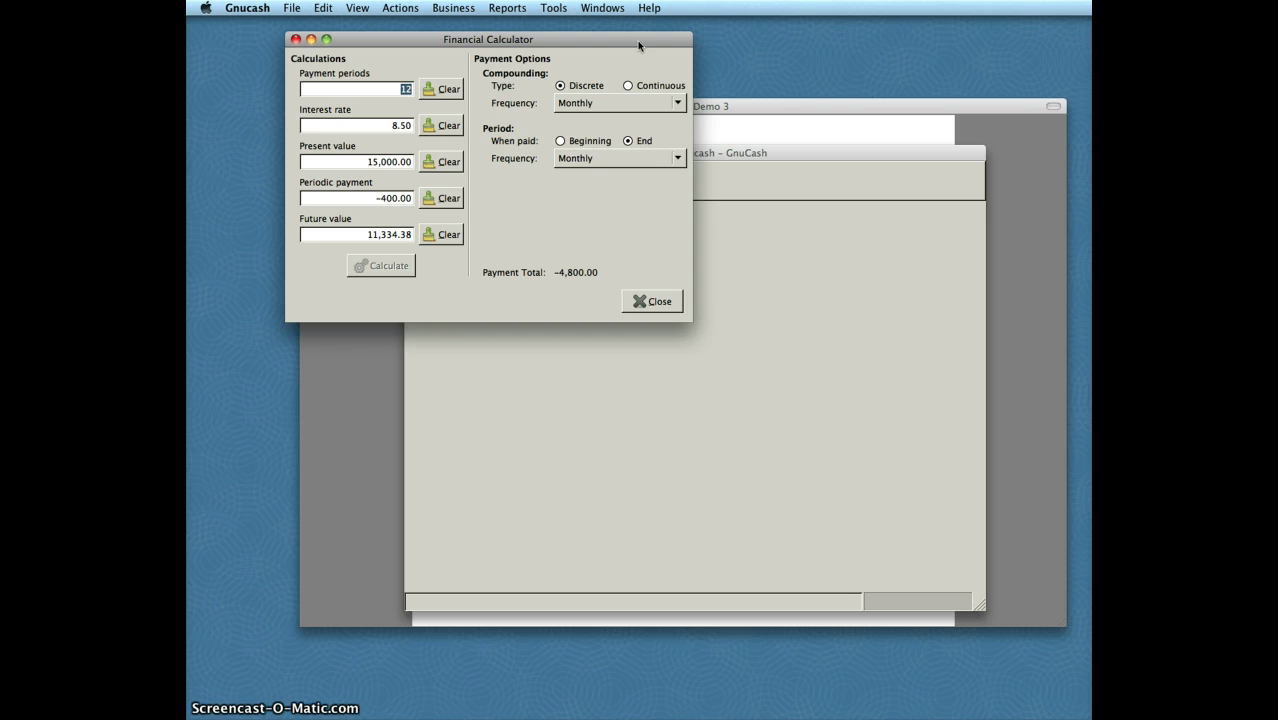
click(653, 300)
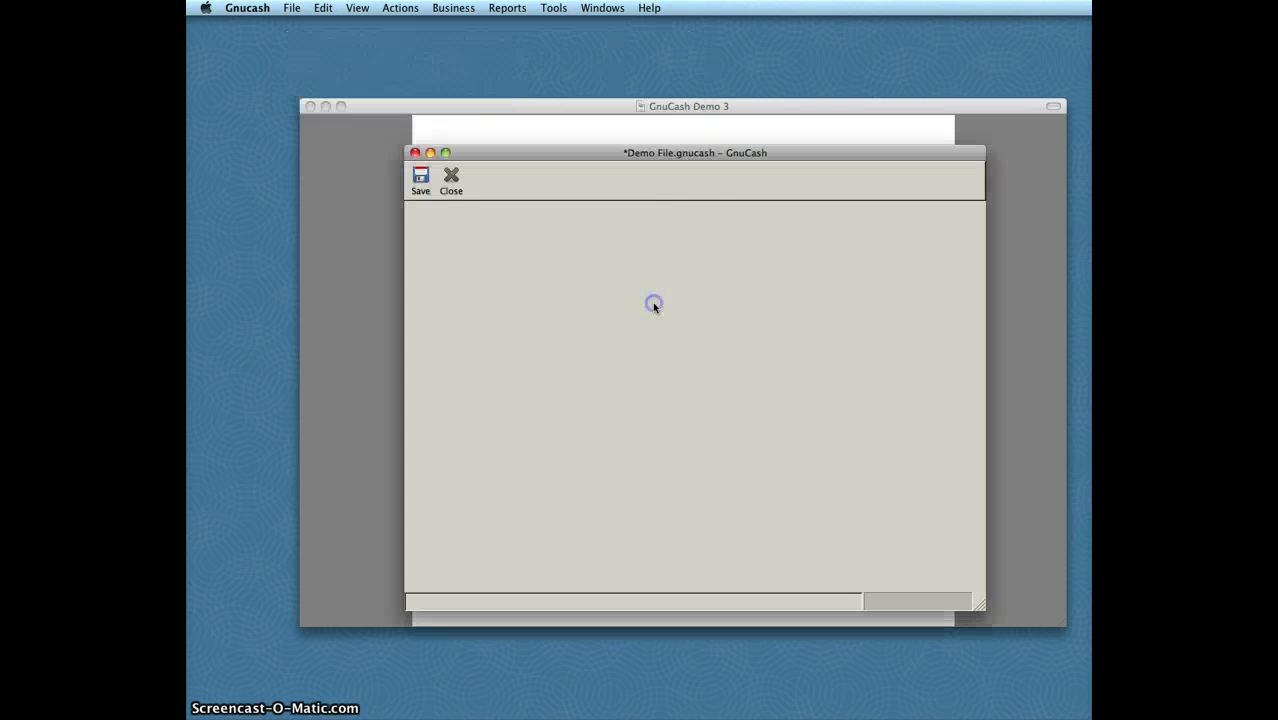